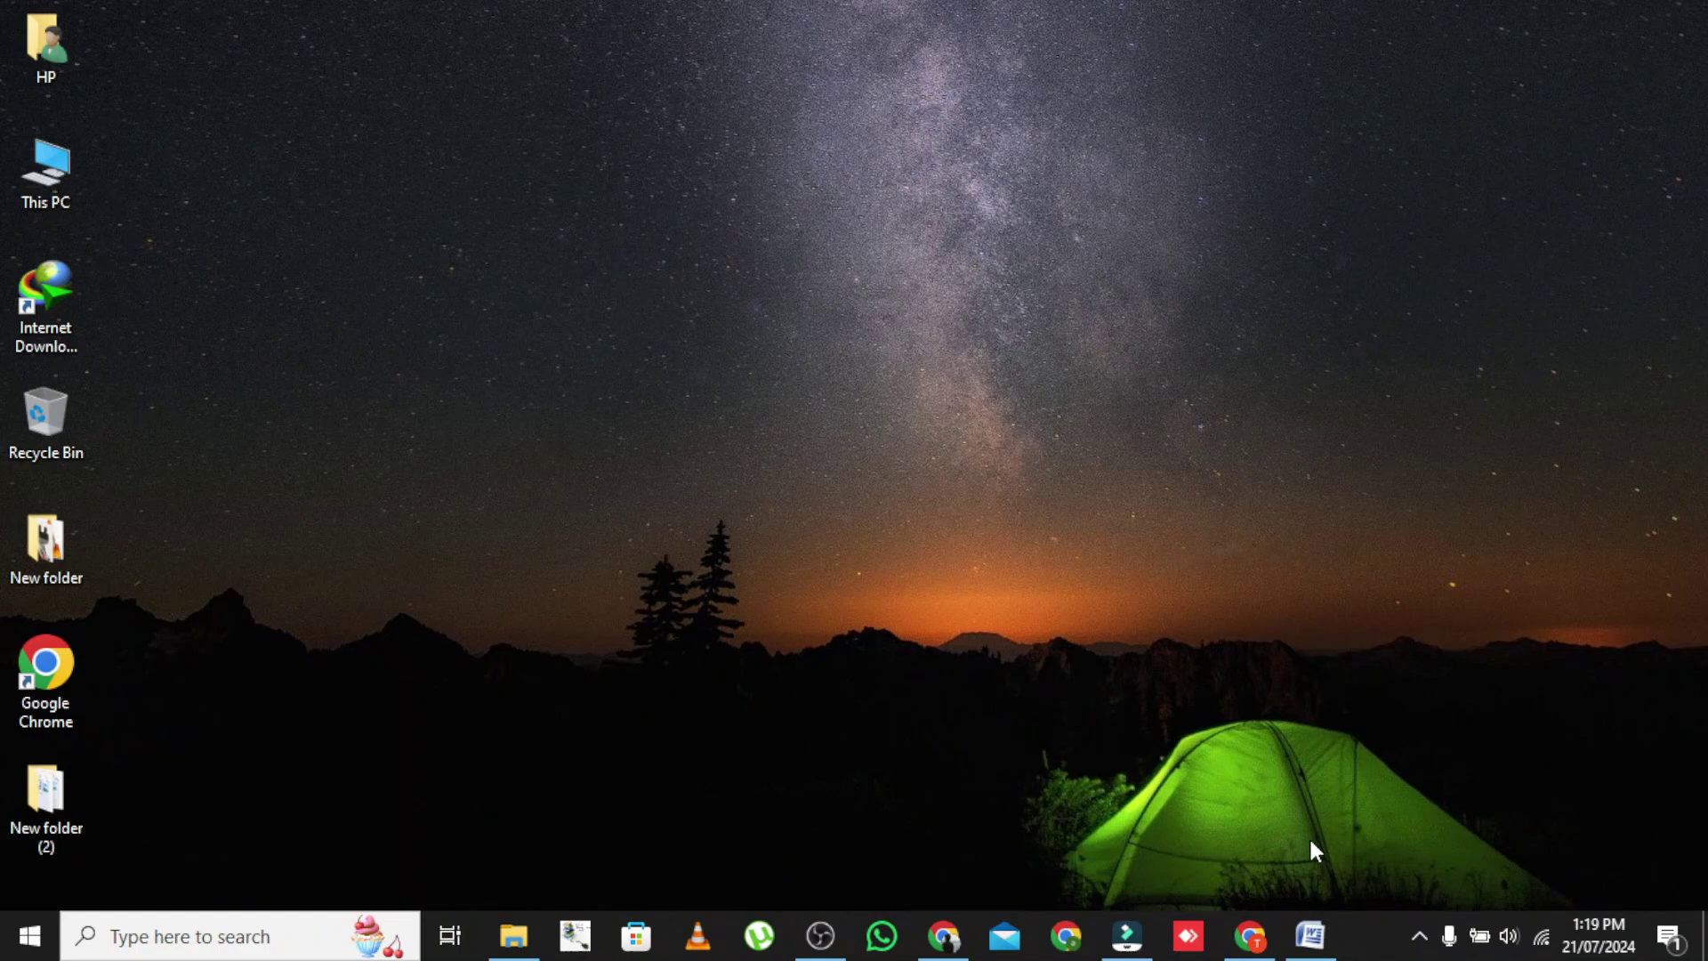
Restore the YouTube window and zoom its home page in and out, settling at 80%
click(1249, 935)
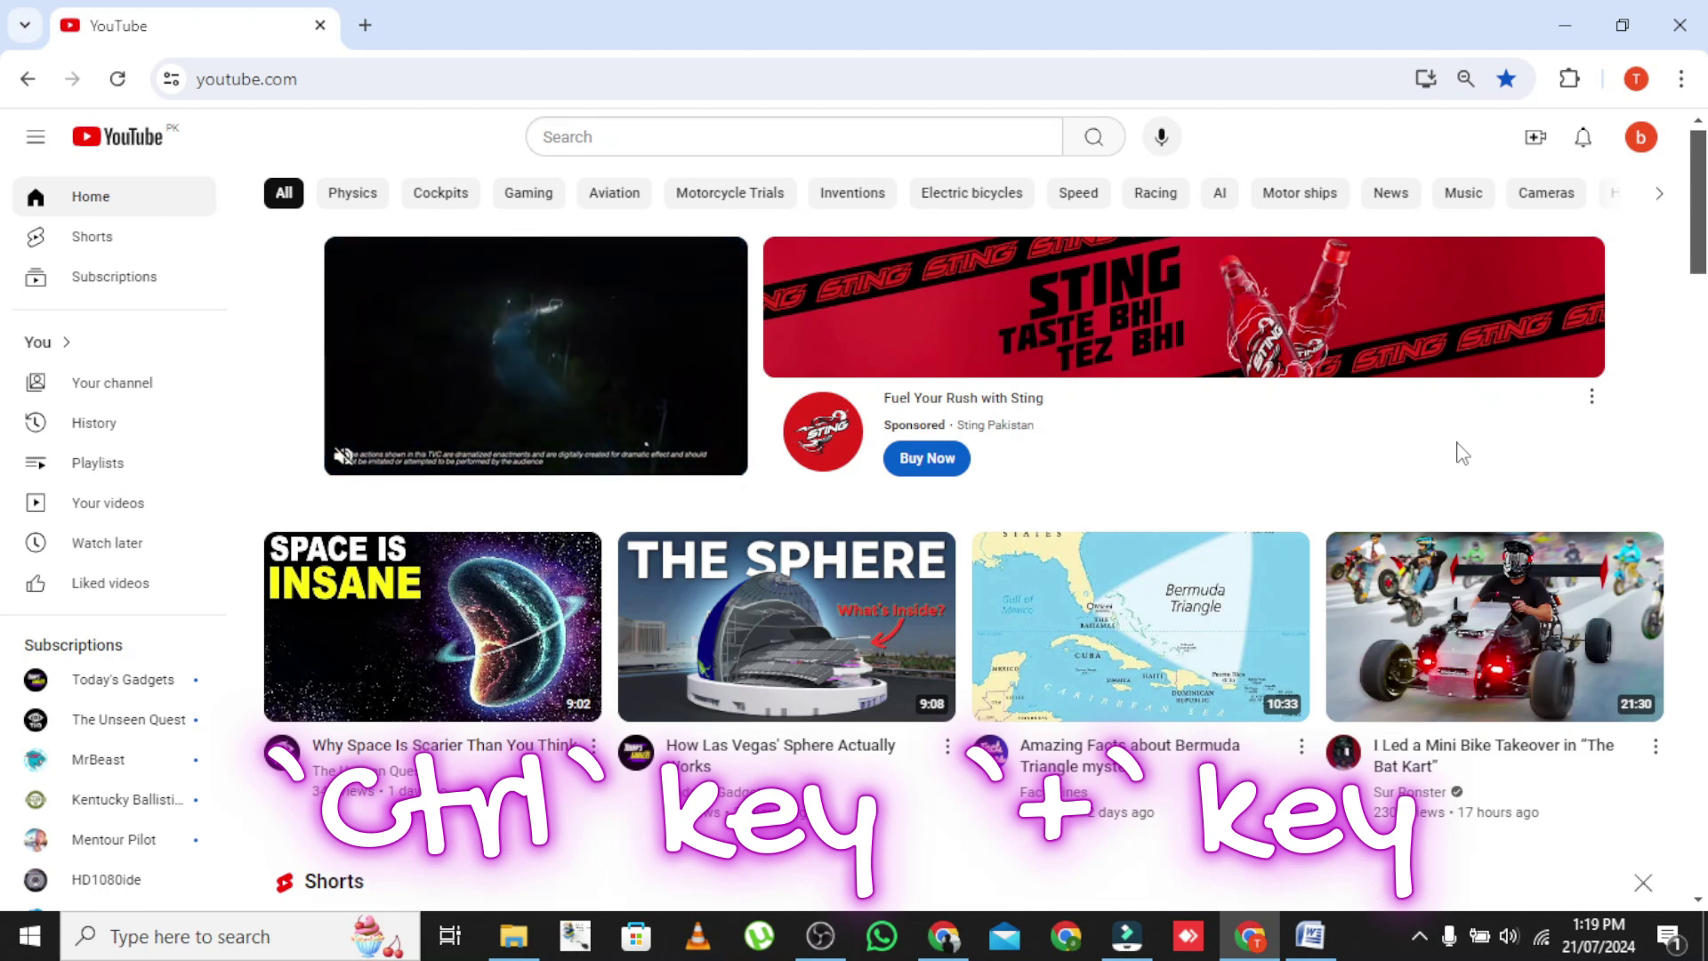
key(ctrl+plus)
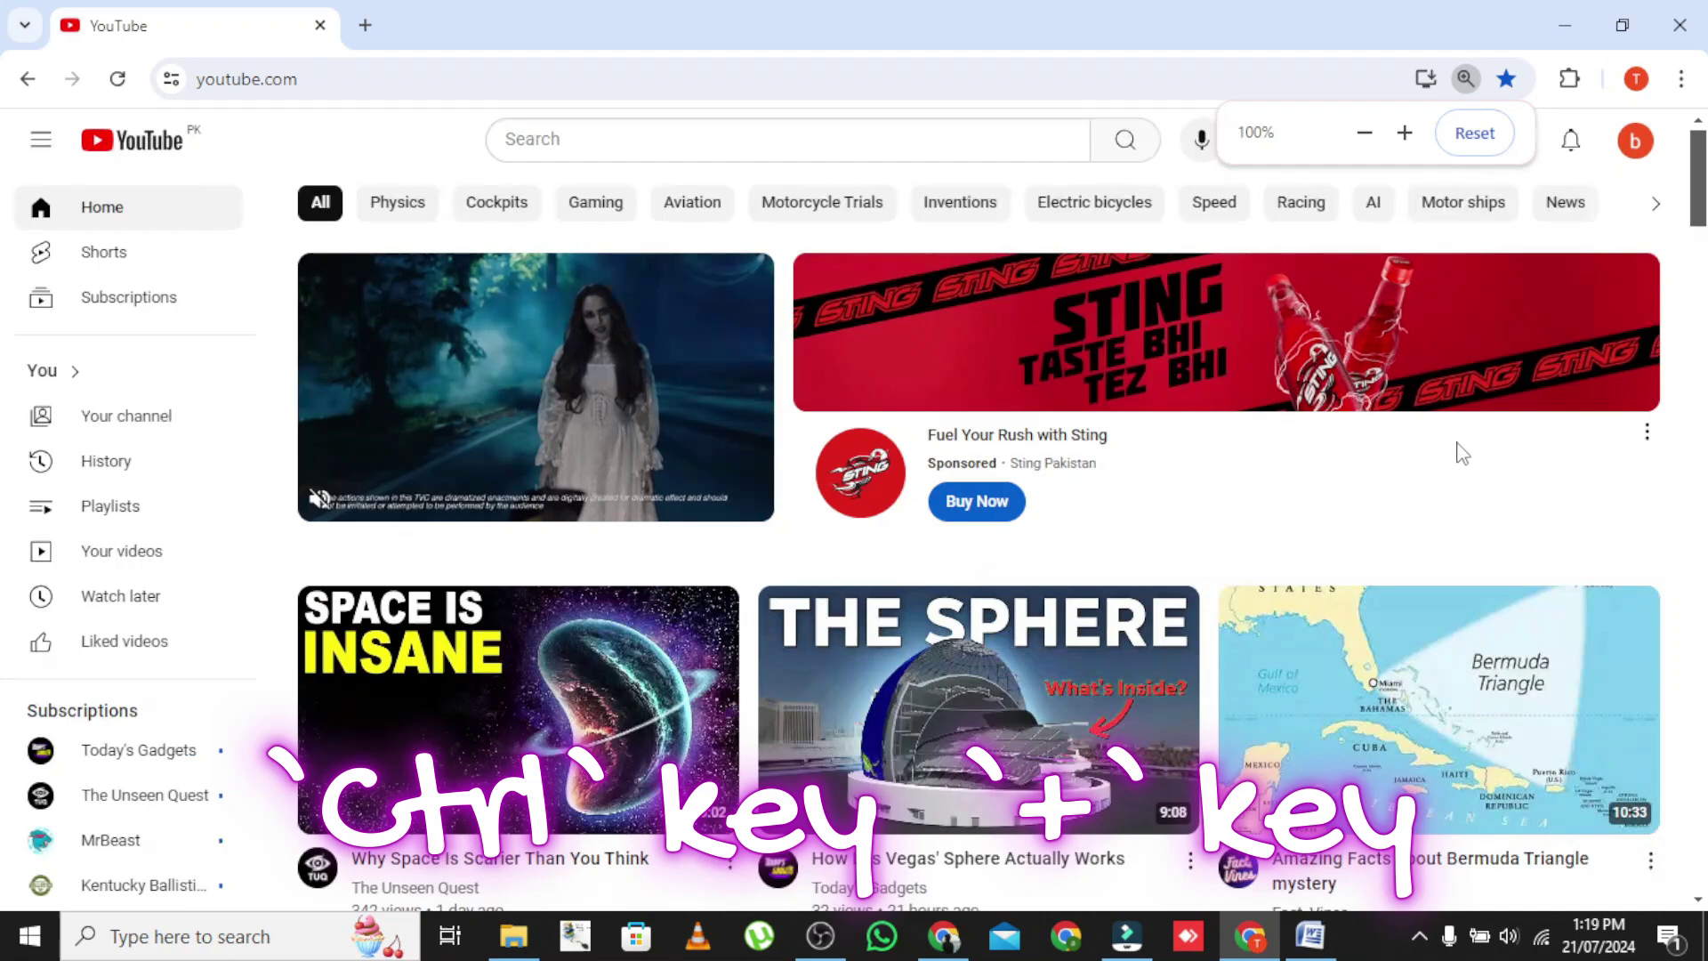
key(ctrl+plus)
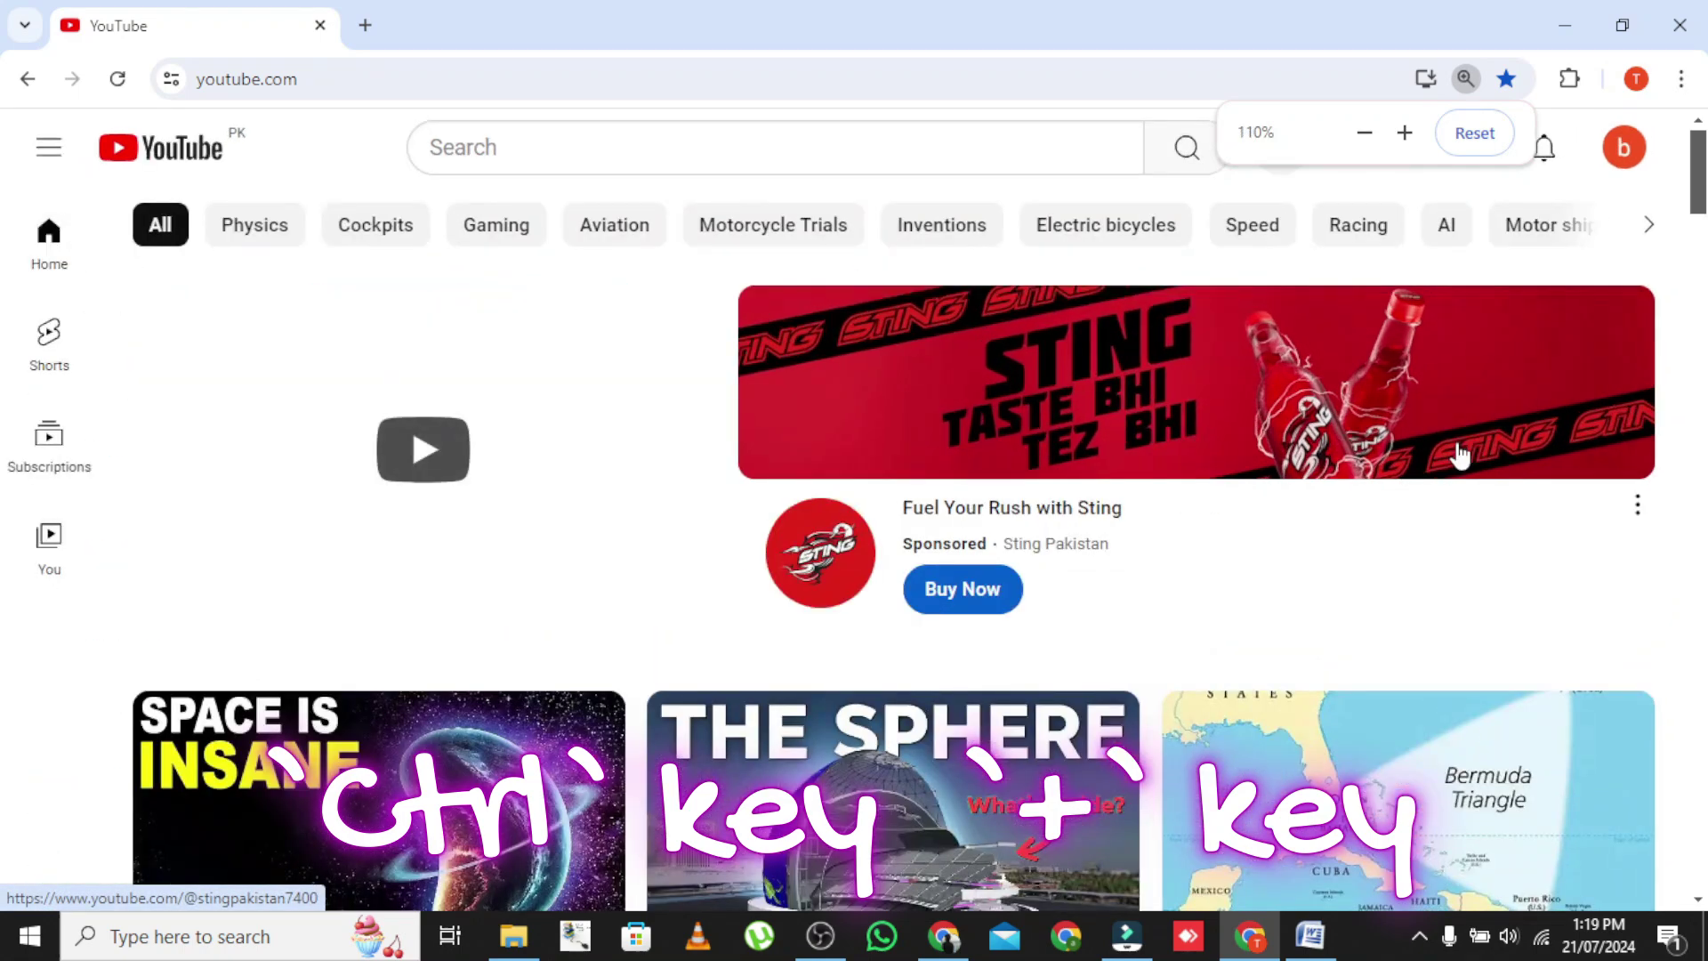
key(ctrl+minus)
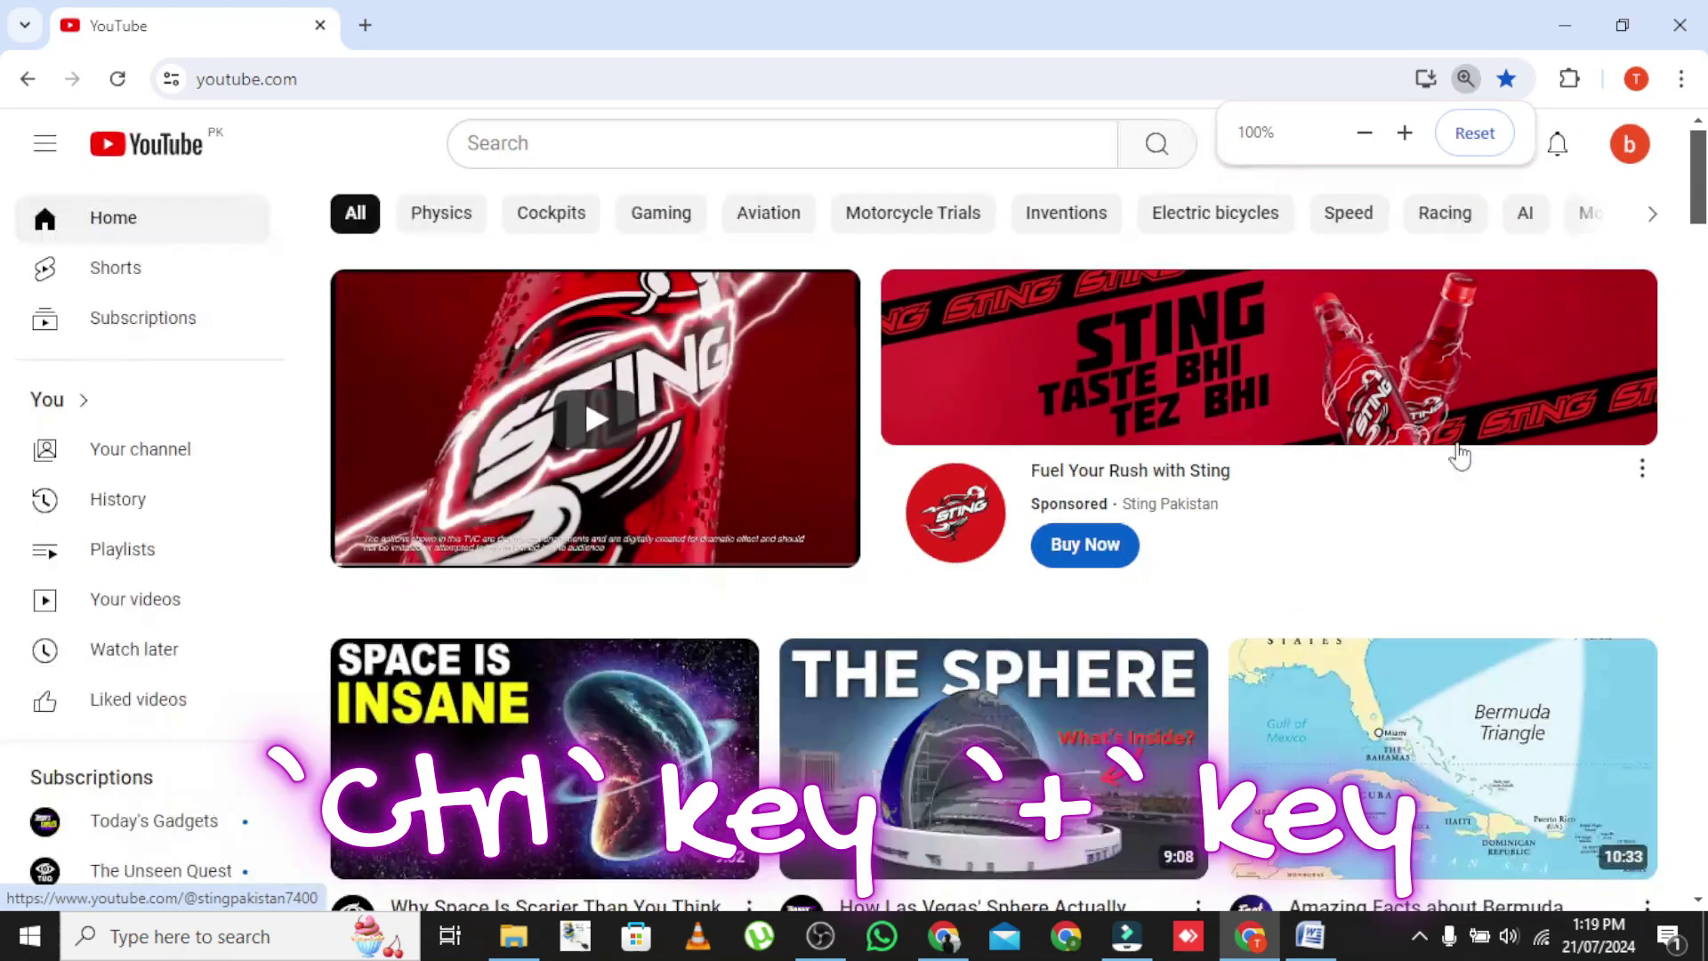
key(ctrl+minus)
key(ctrl+minus)
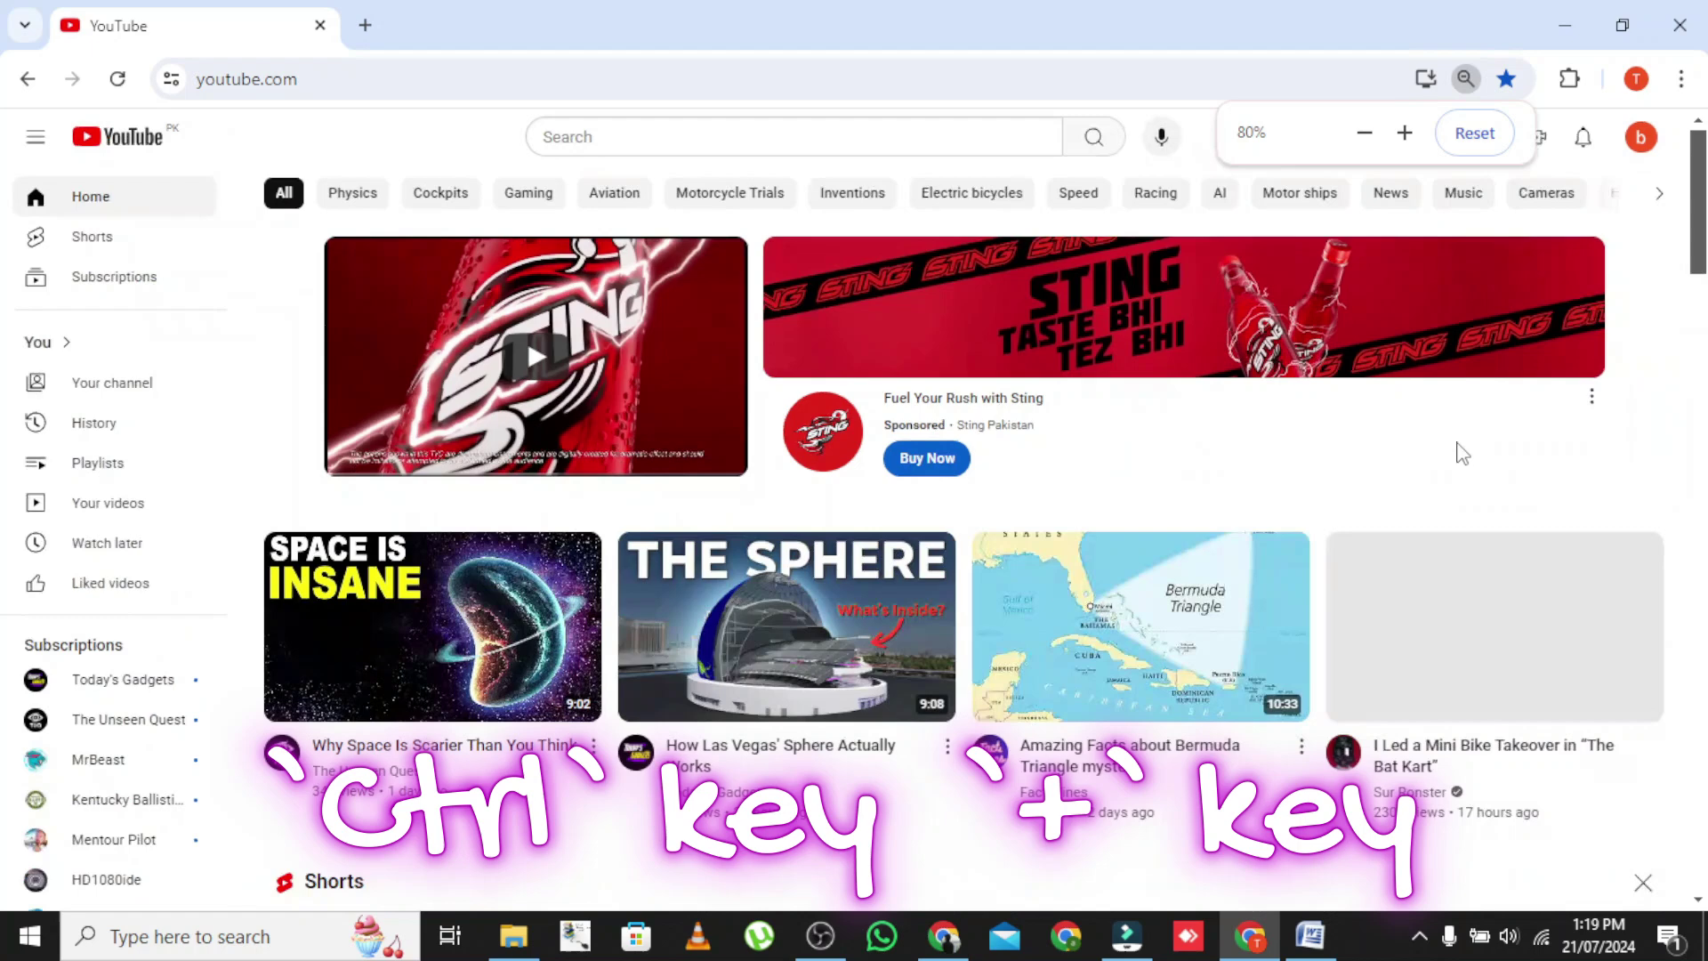
key(ctrl+minus)
key(ctrl+plus)
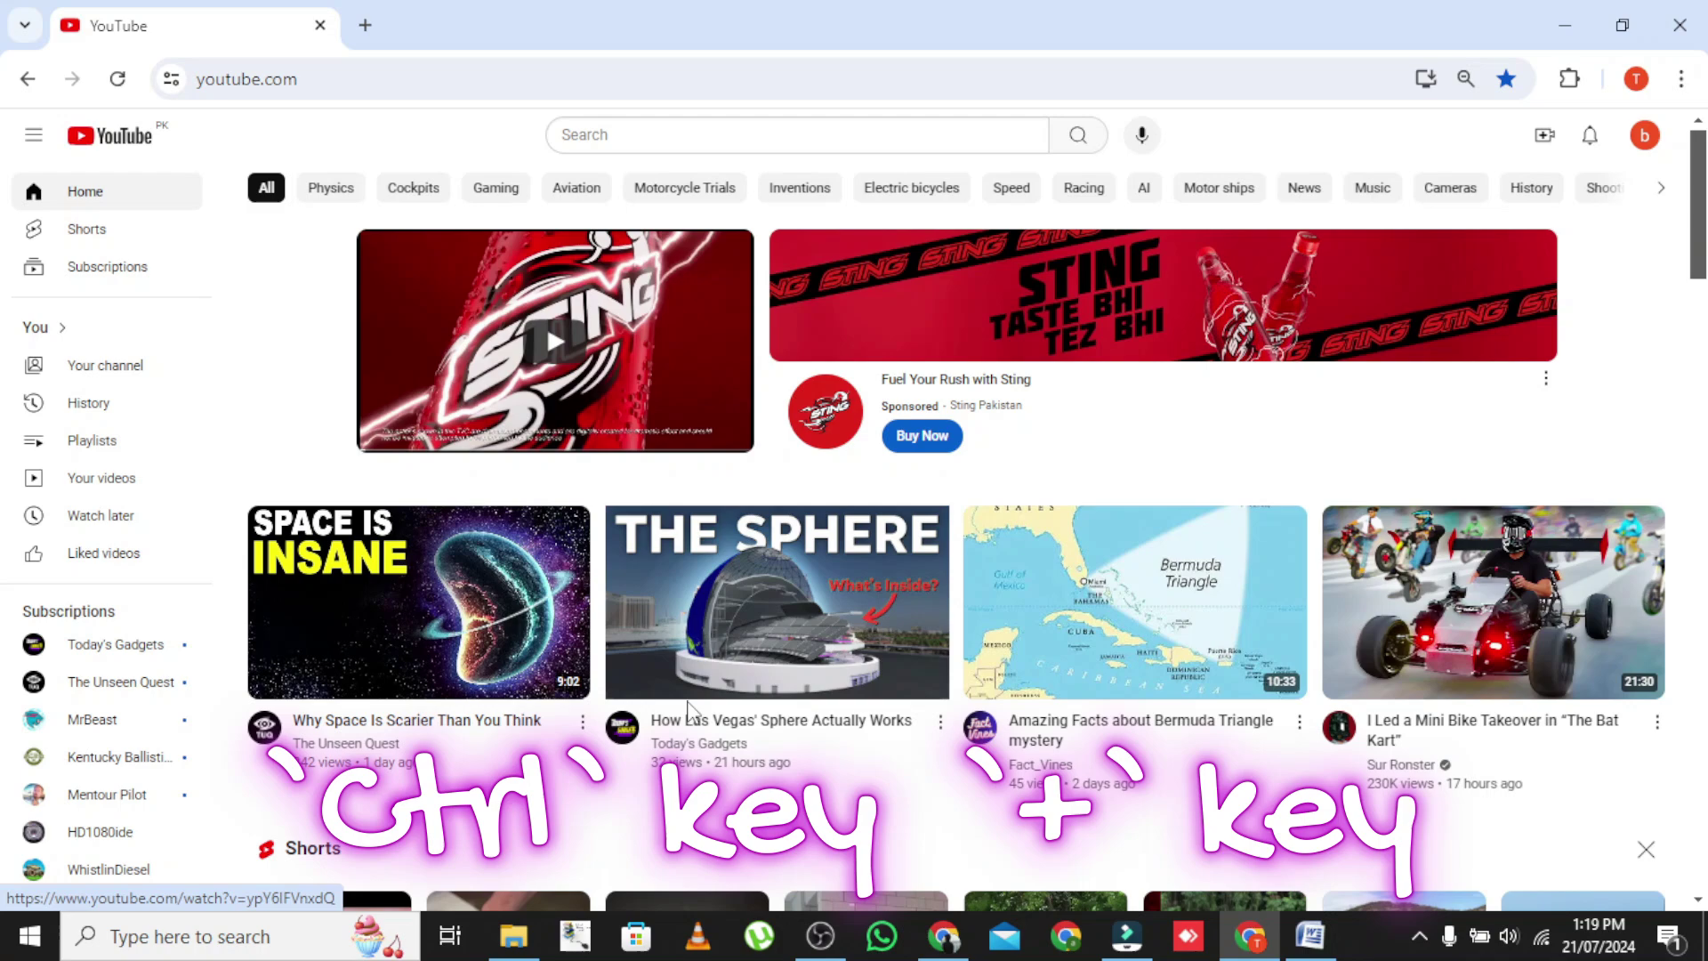
Open the 'How Las Vegas' Sphere Actually Works' video, pausing and resuming it once
click(701, 668)
click(127, 761)
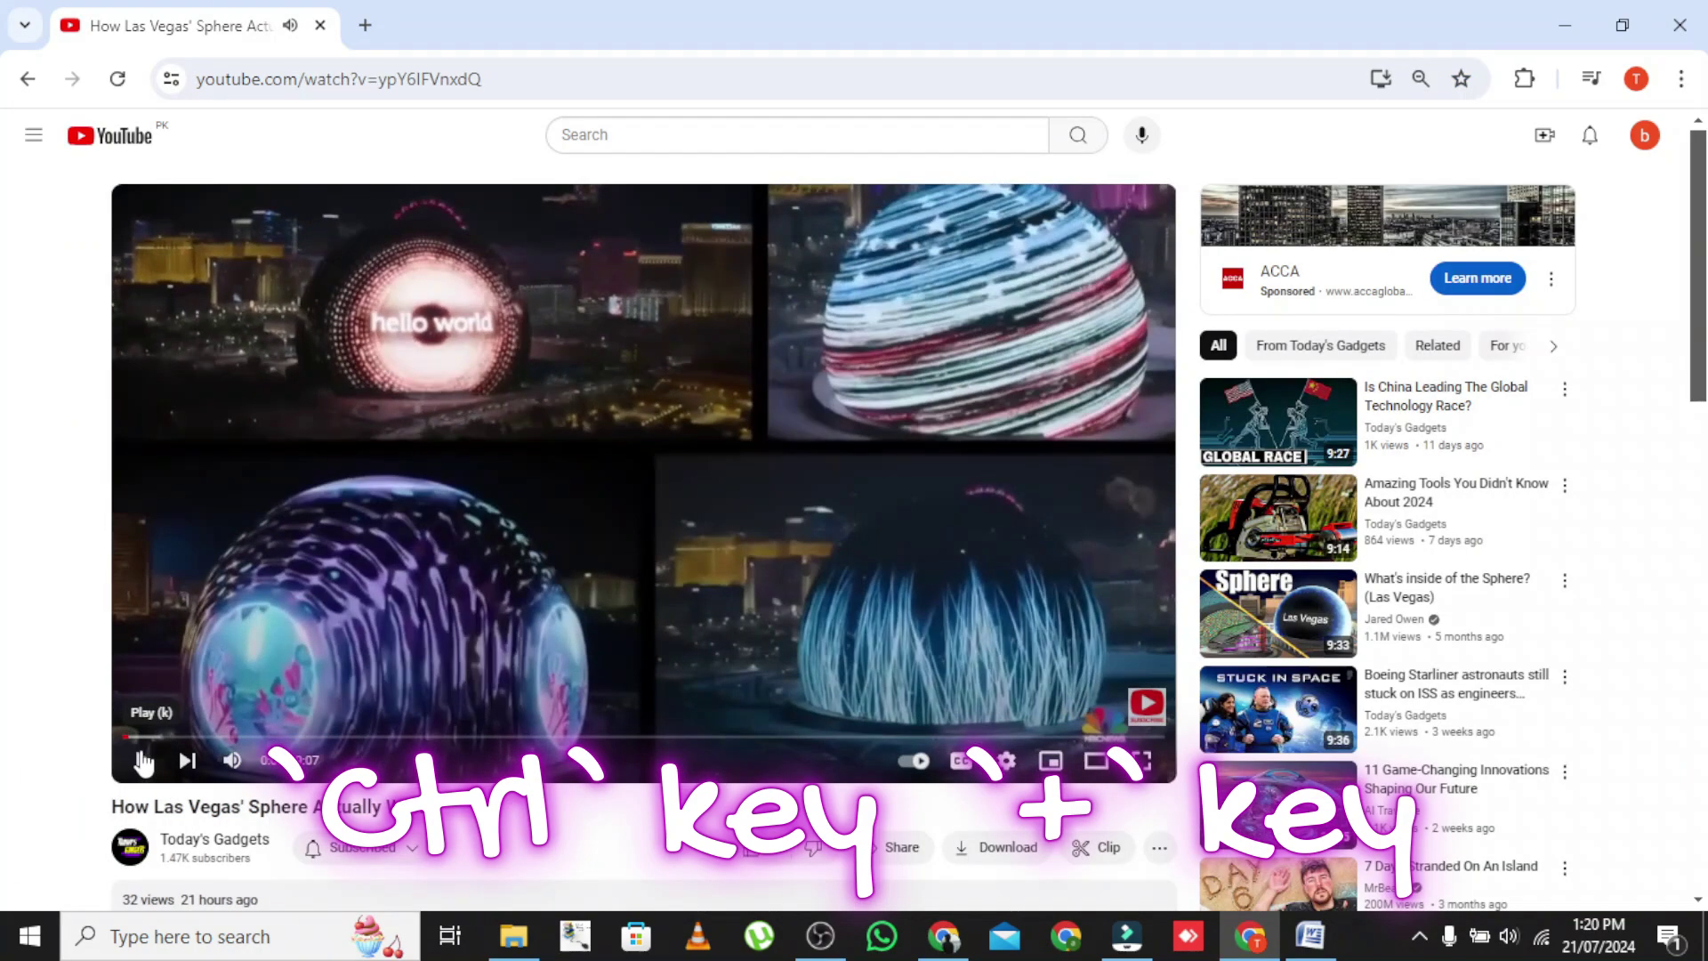
click(848, 506)
Zoom the video page to 200%, pause at 0:10, then zoom back out
key(ctrl+plus)
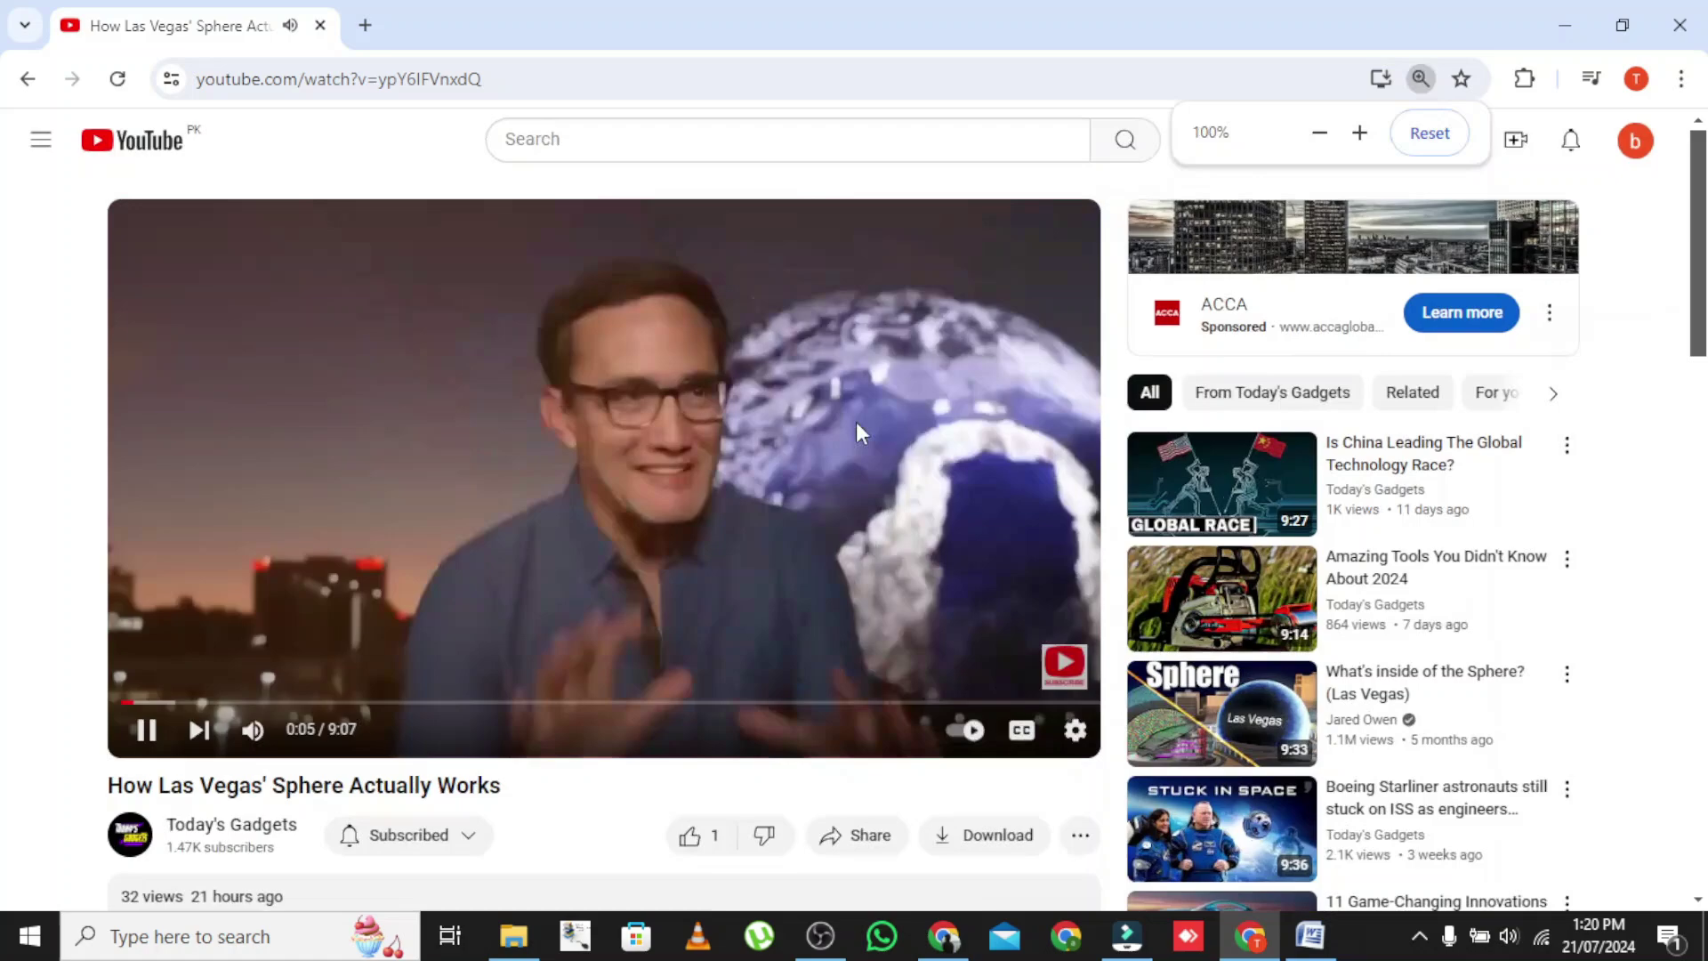
key(ctrl+plus)
key(ctrl+plus)
key(ctrl+plus)
key(ctrl+plus)
key(ctrl+plus)
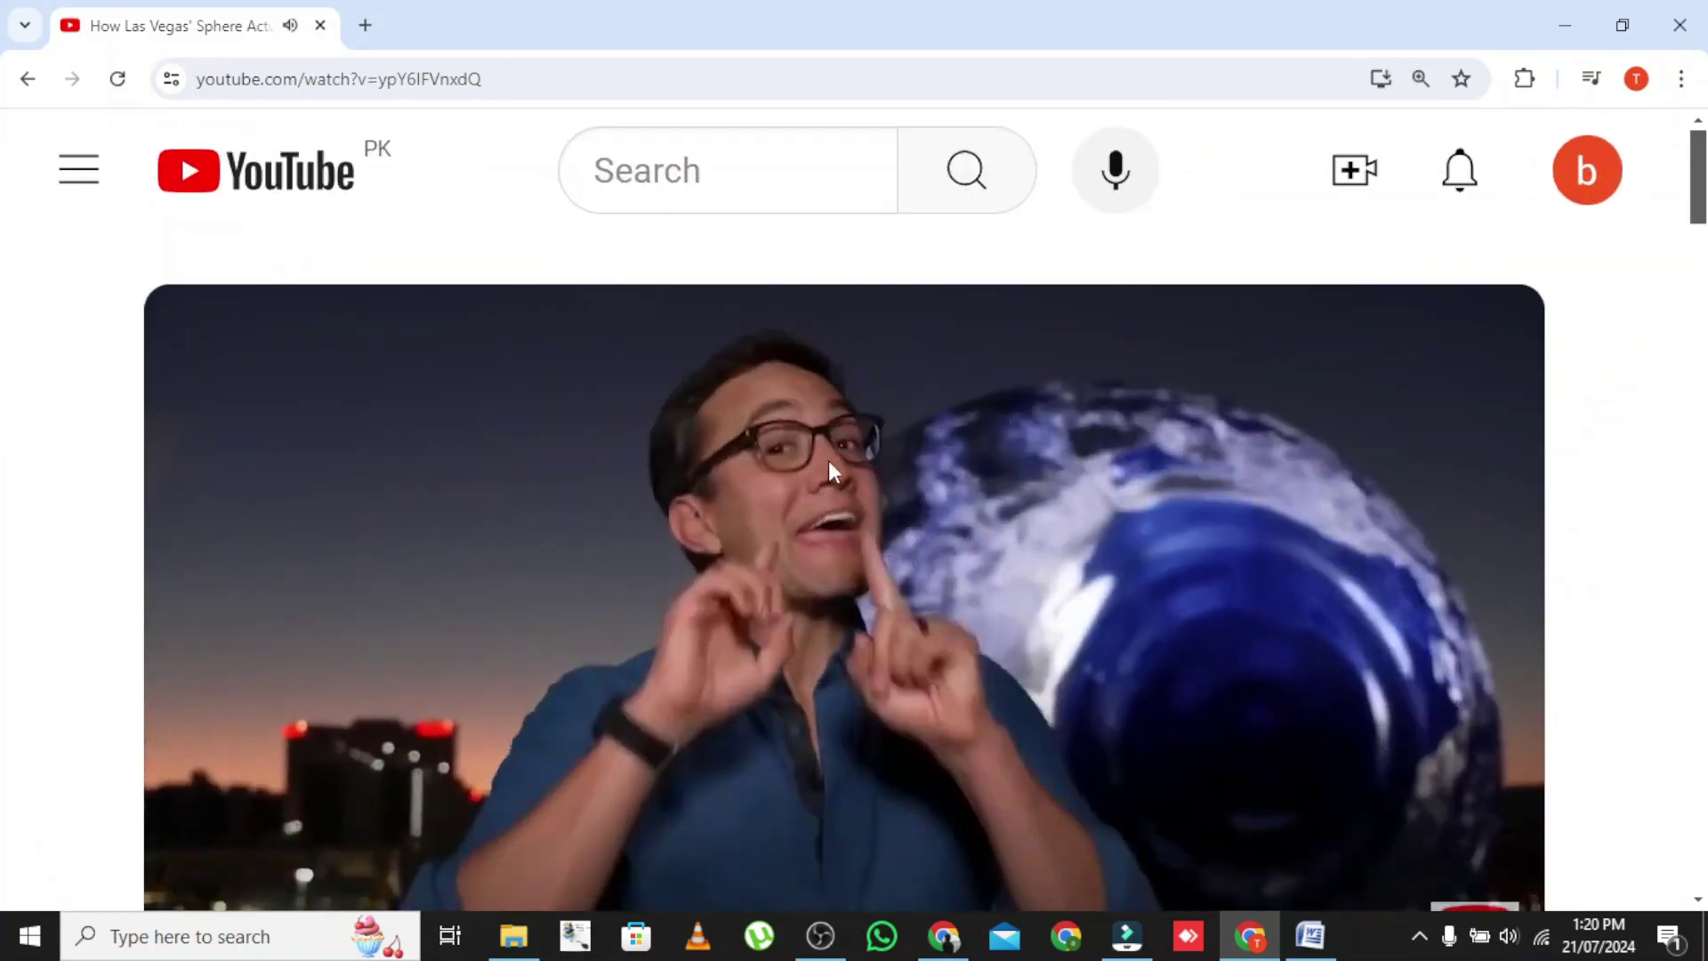
click(785, 687)
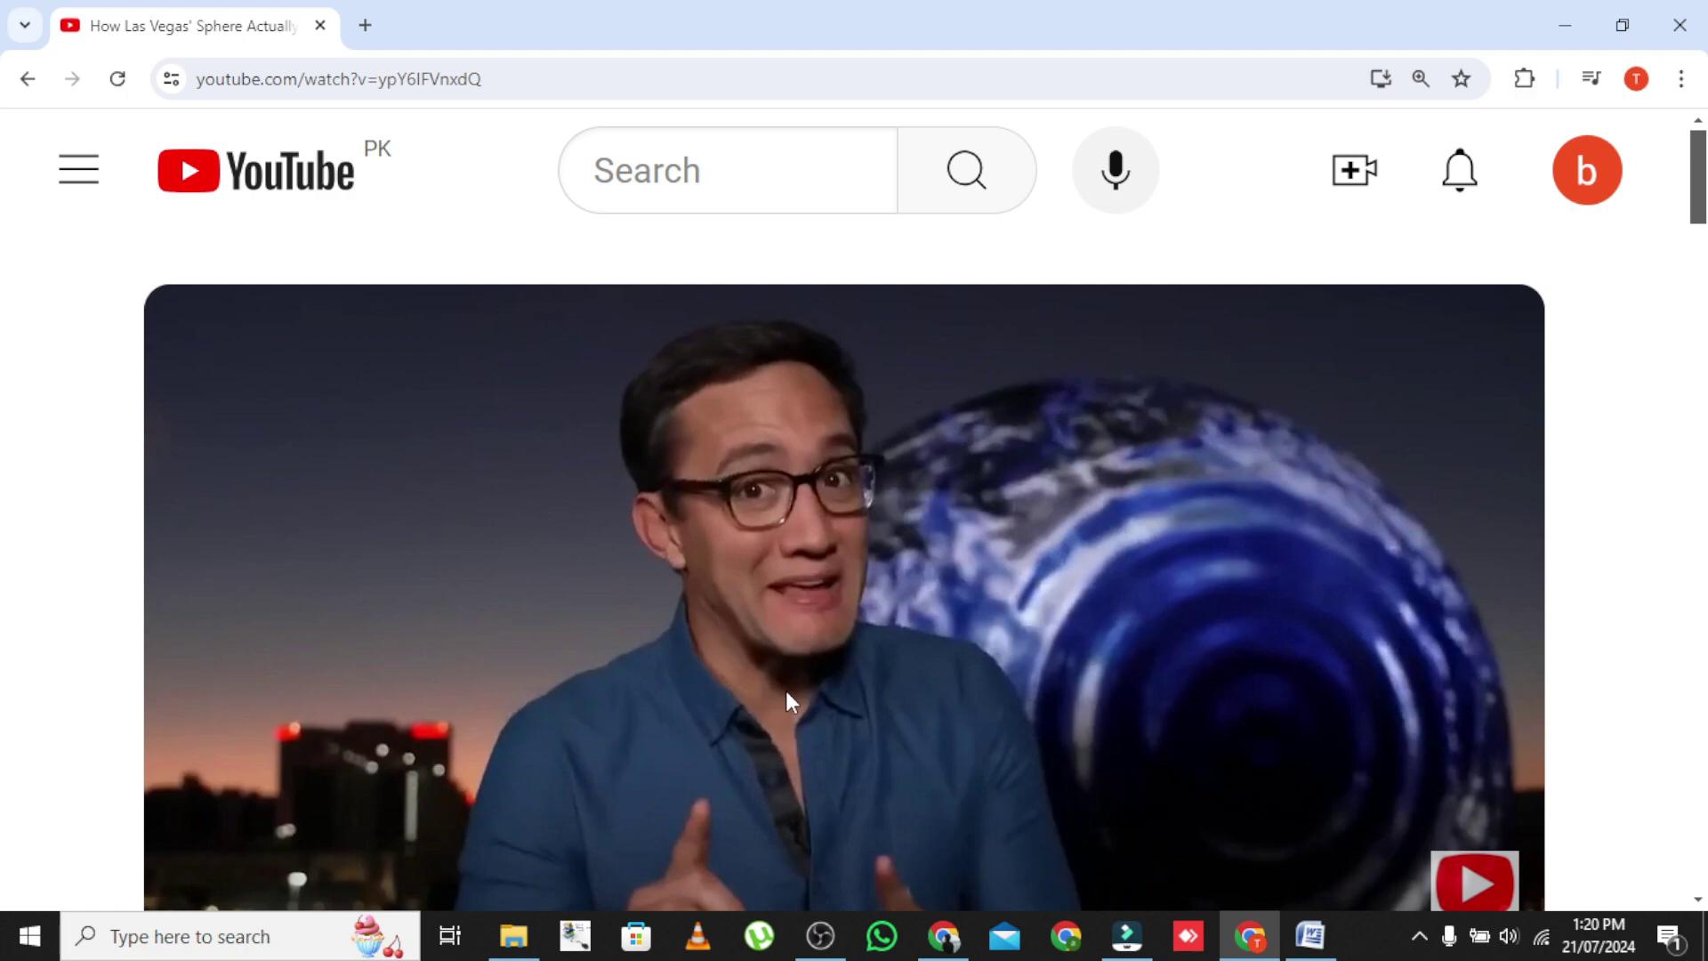
key(ctrl+minus)
key(ctrl+minus)
key(ctrl+minus)
key(ctrl+minus)
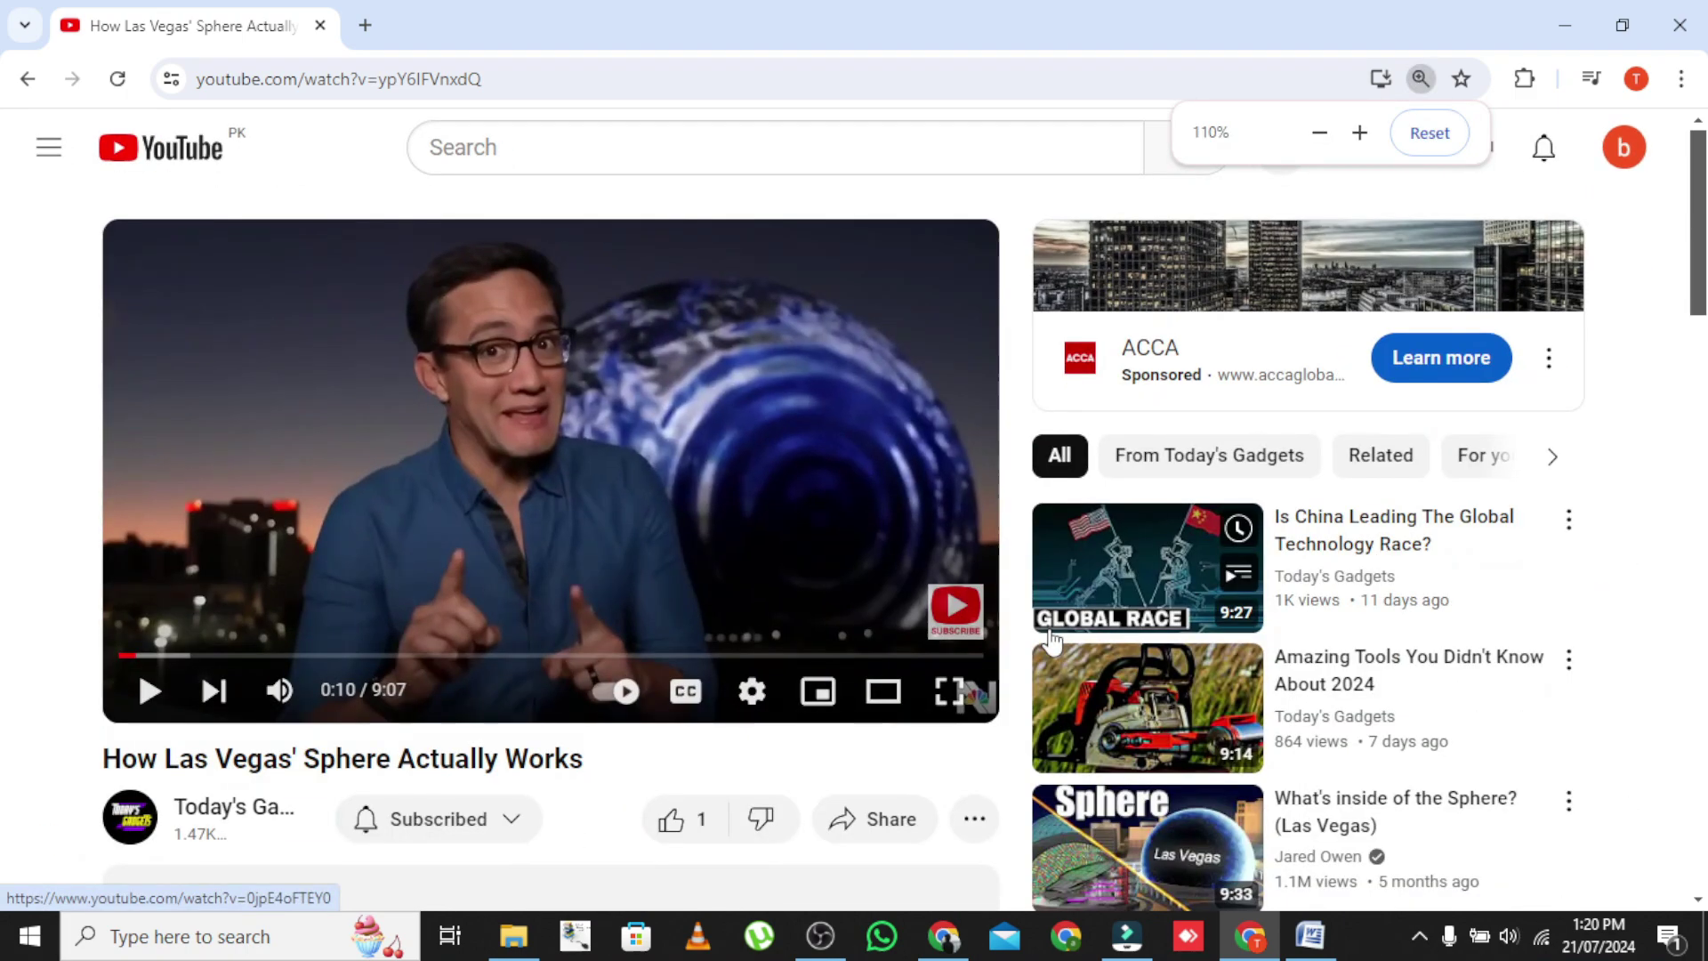
key(ctrl+minus)
key(ctrl+minus)
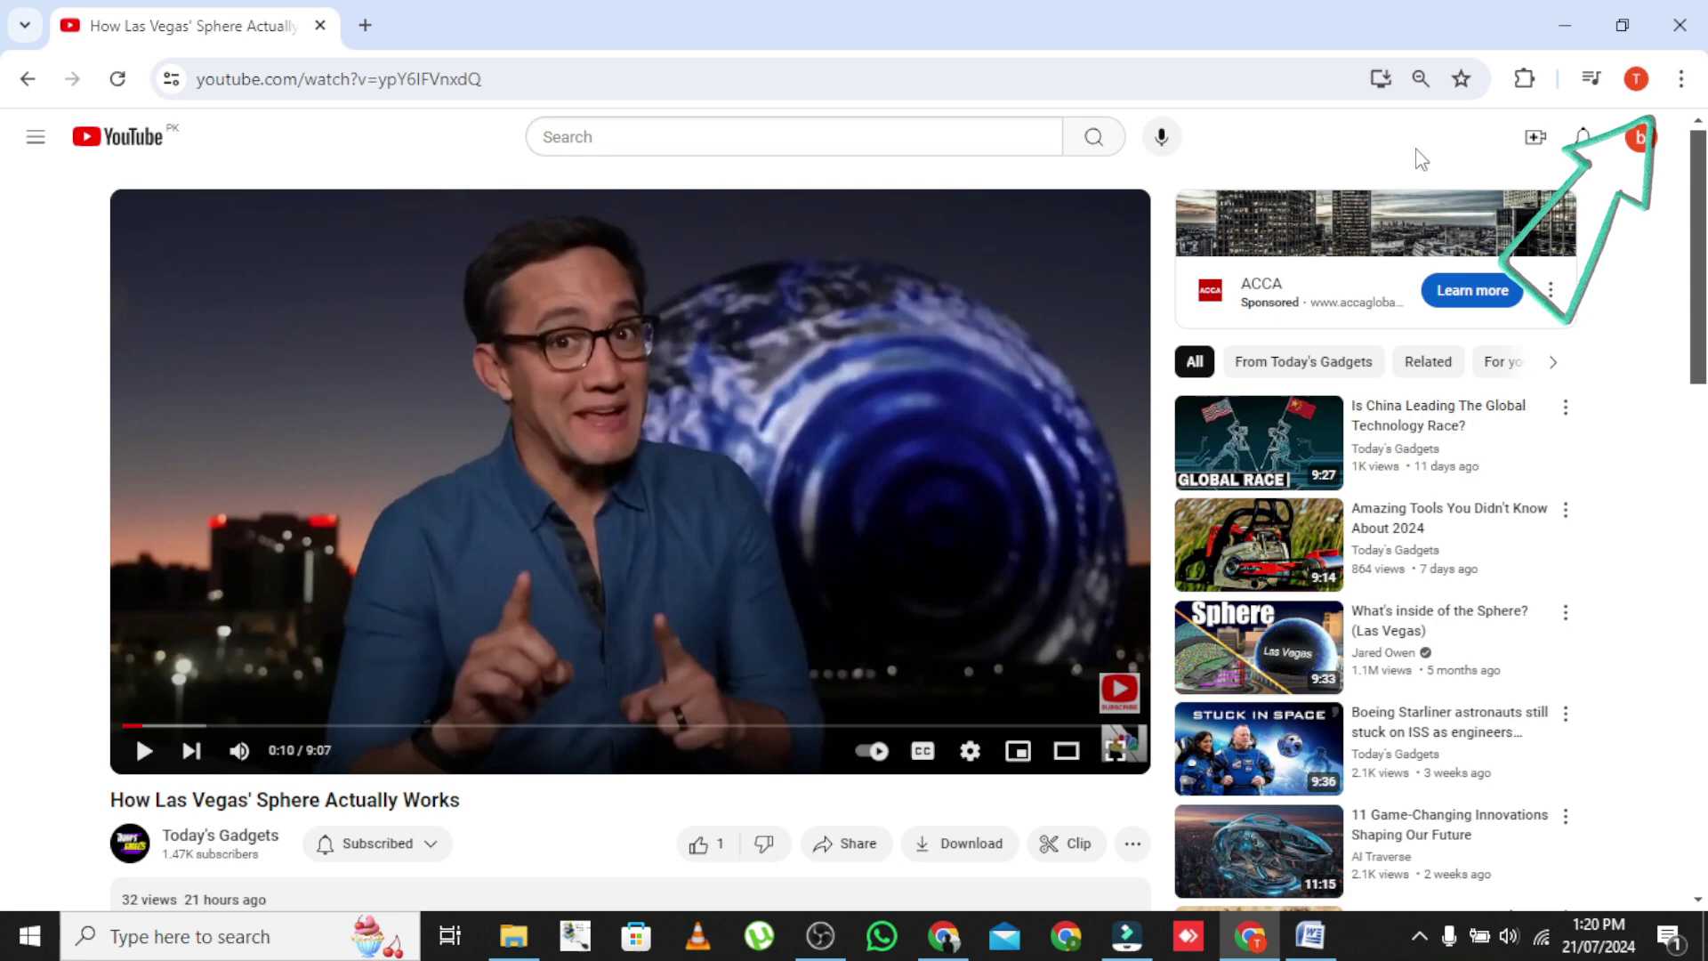
Open Chrome's Settings page from the three-dot menu
click(1680, 79)
mouse_move(1402, 701)
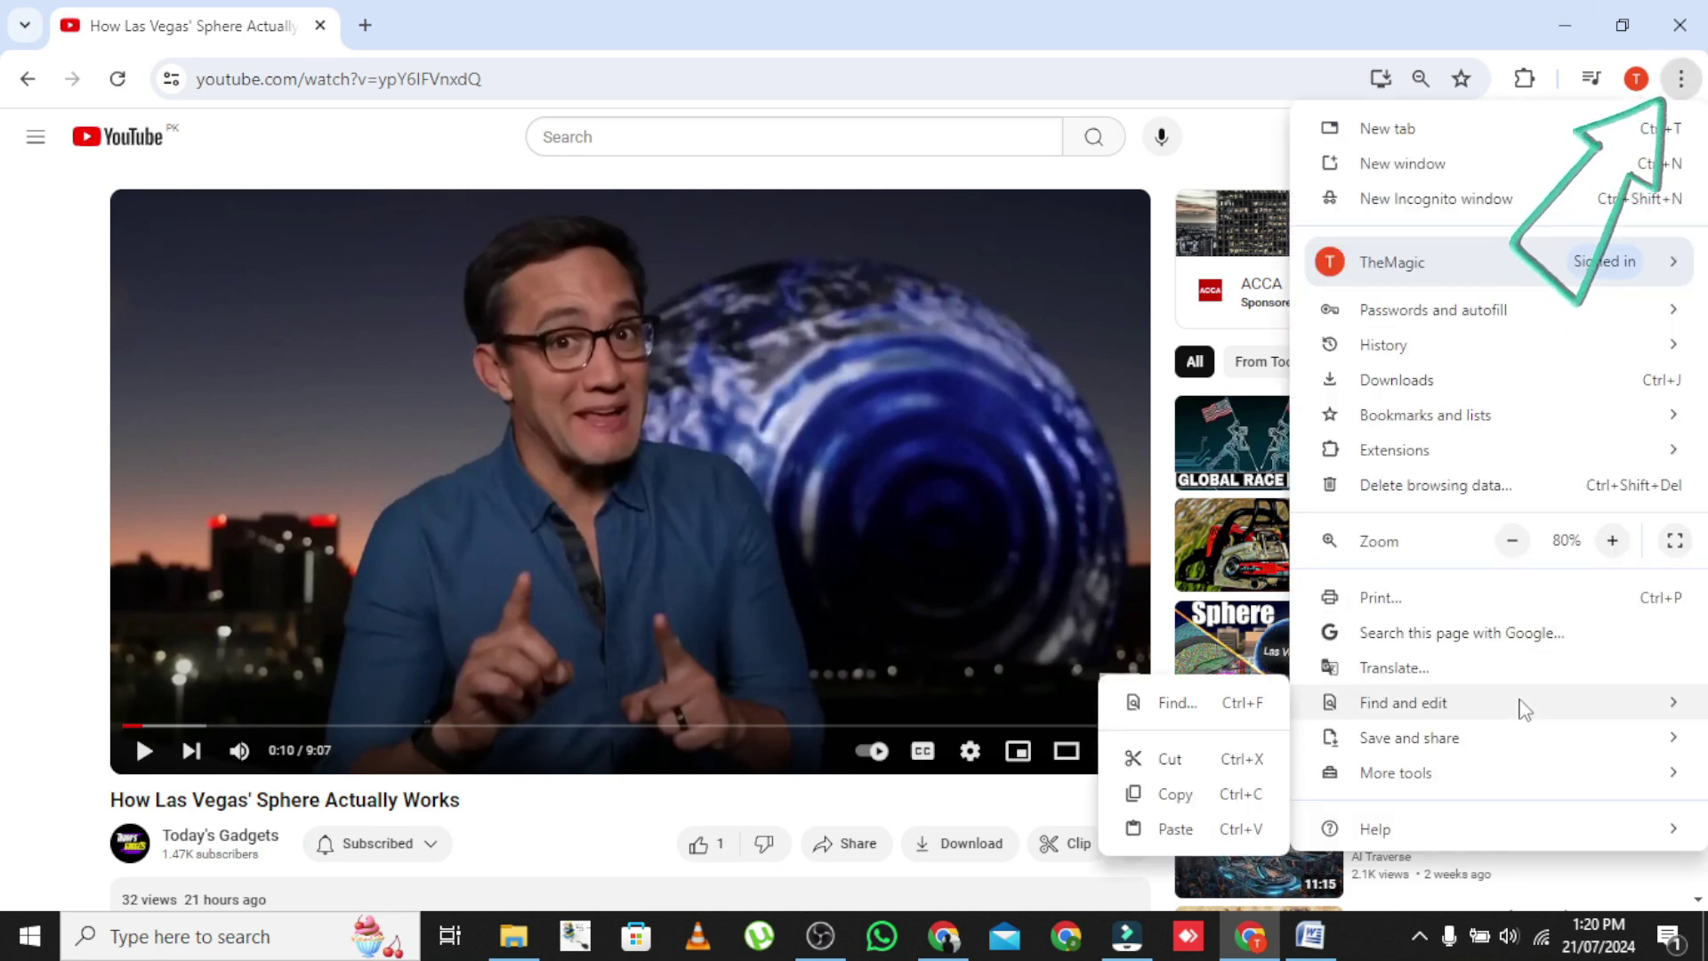
scroll(1490, 748, down, 1)
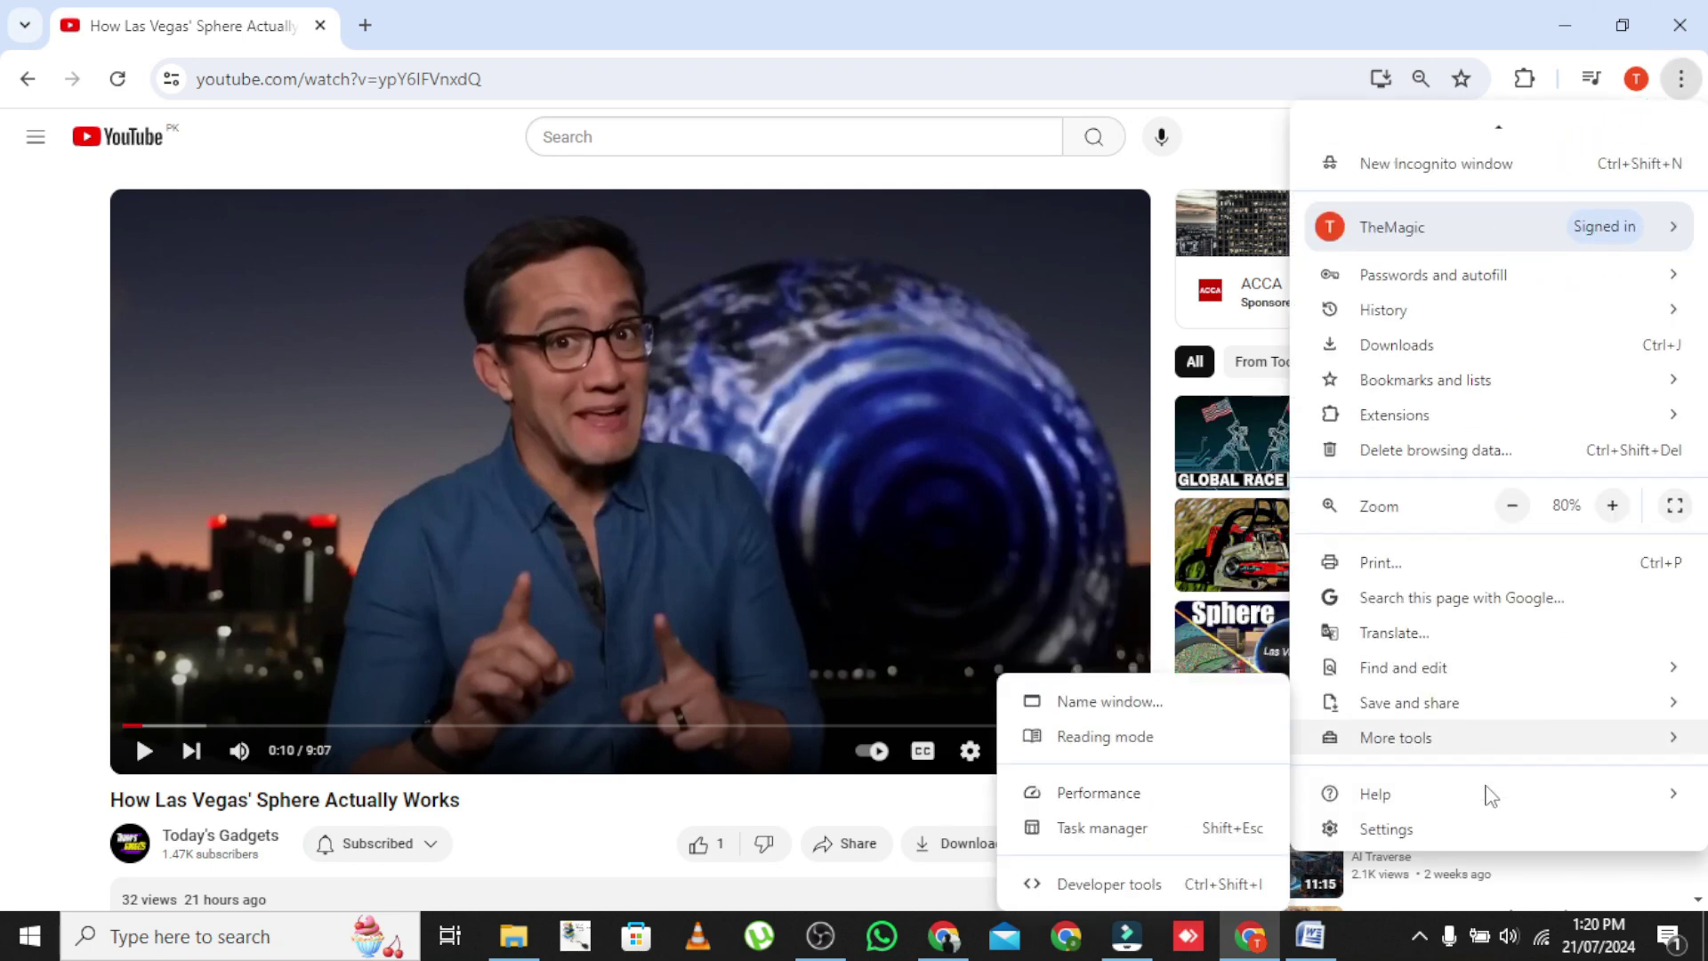
click(1461, 837)
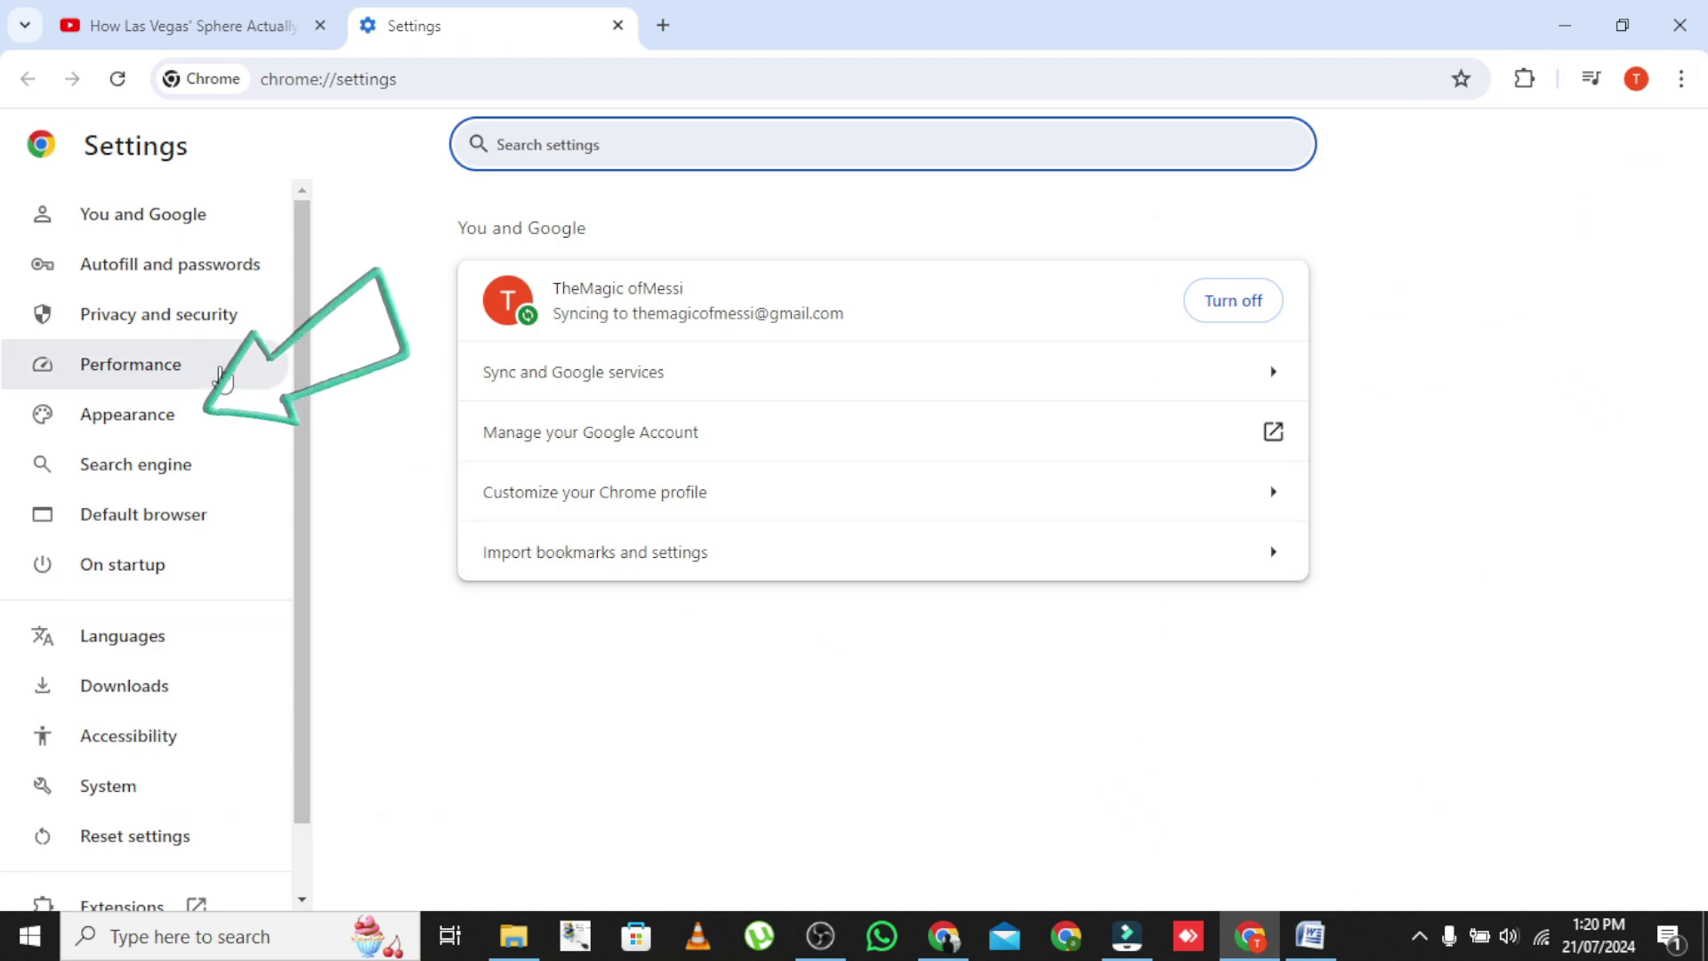
Set the Page zoom dropdown in Appearance settings to 200%
click(160, 417)
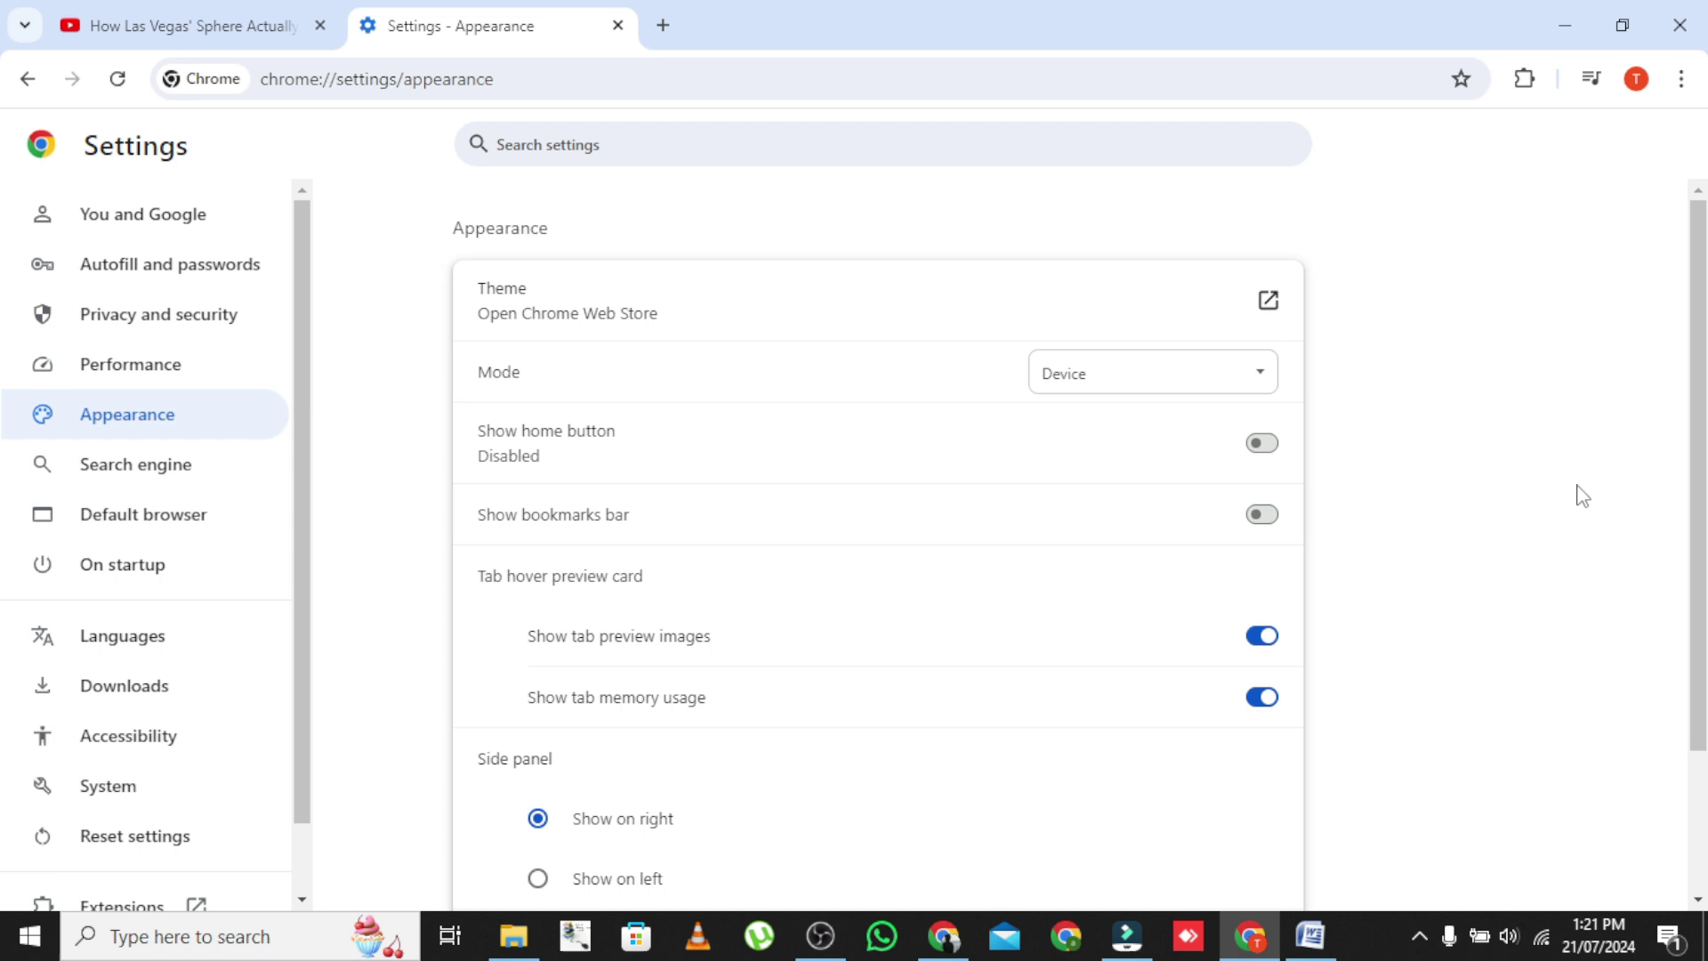
scroll(1576, 495, down, 2)
click(1248, 878)
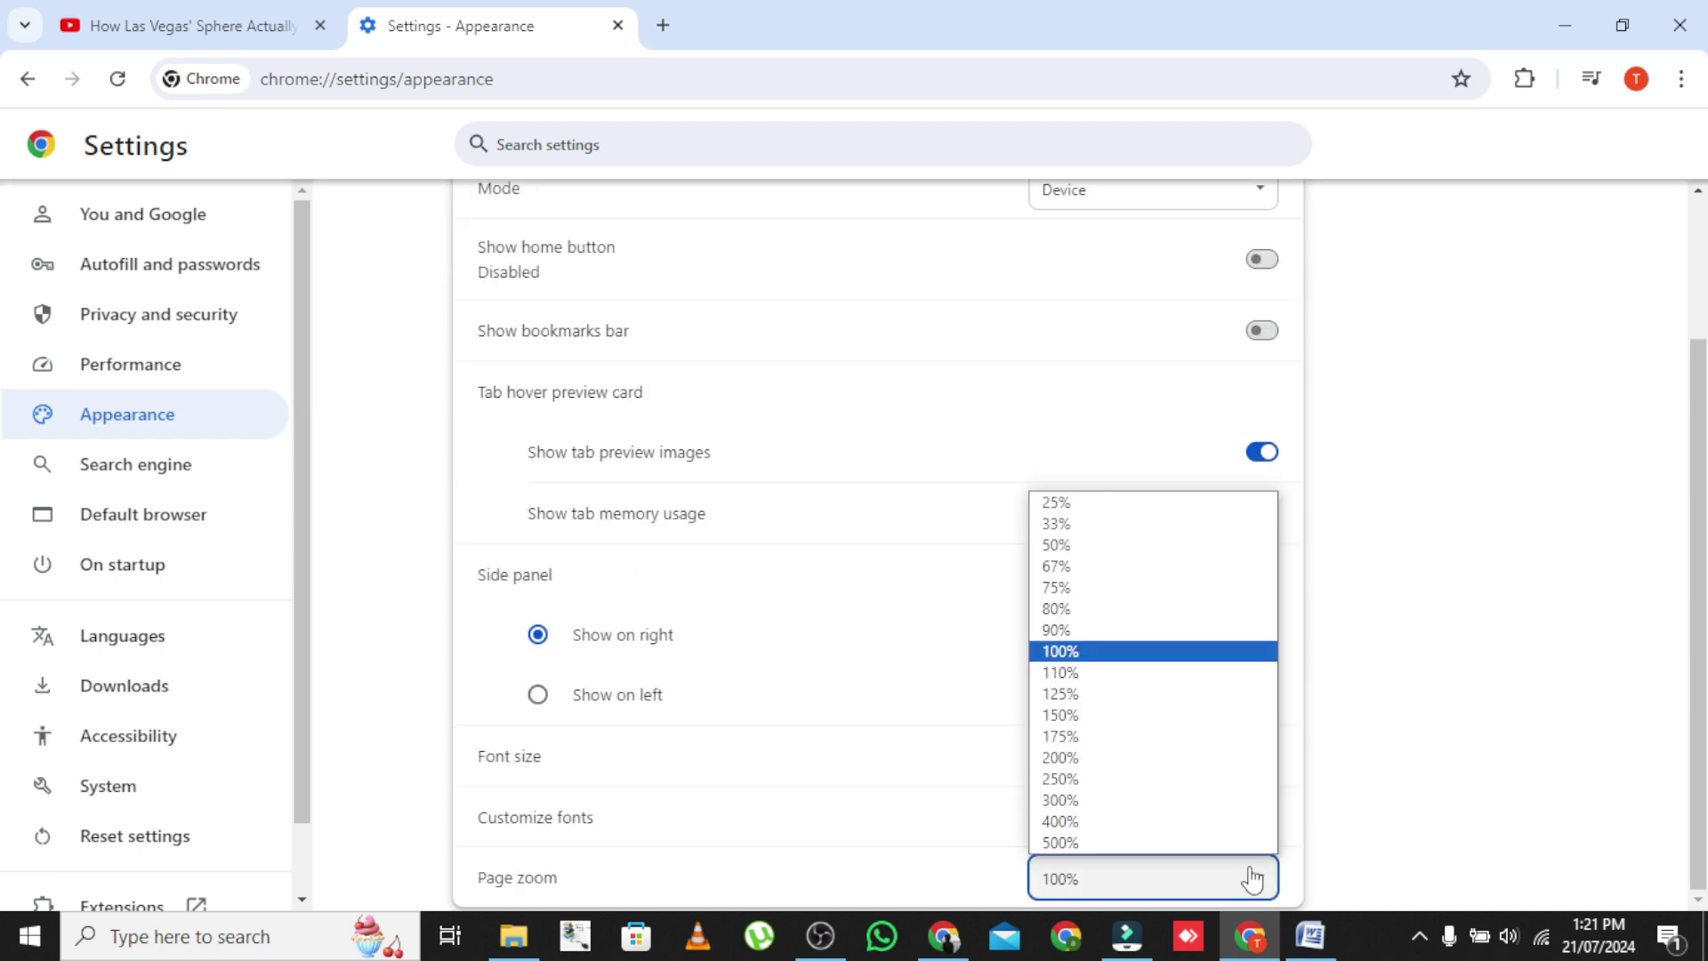
click(1108, 757)
scroll(1111, 774, down, 1)
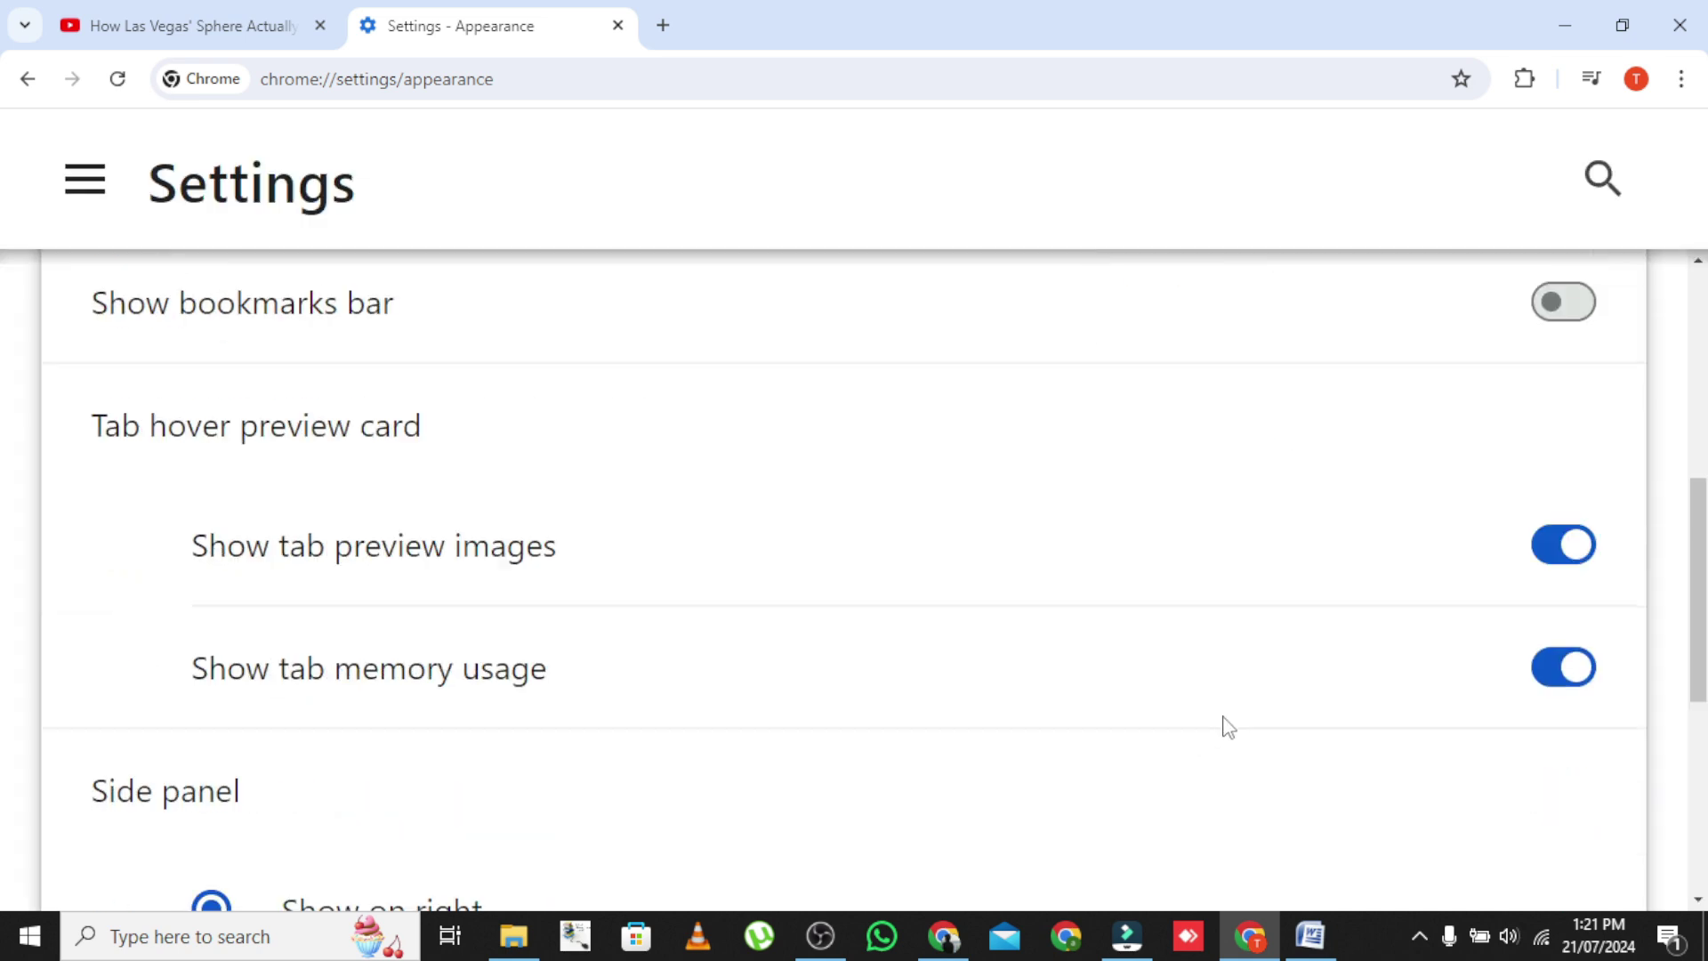
scroll(1224, 725, down, 2)
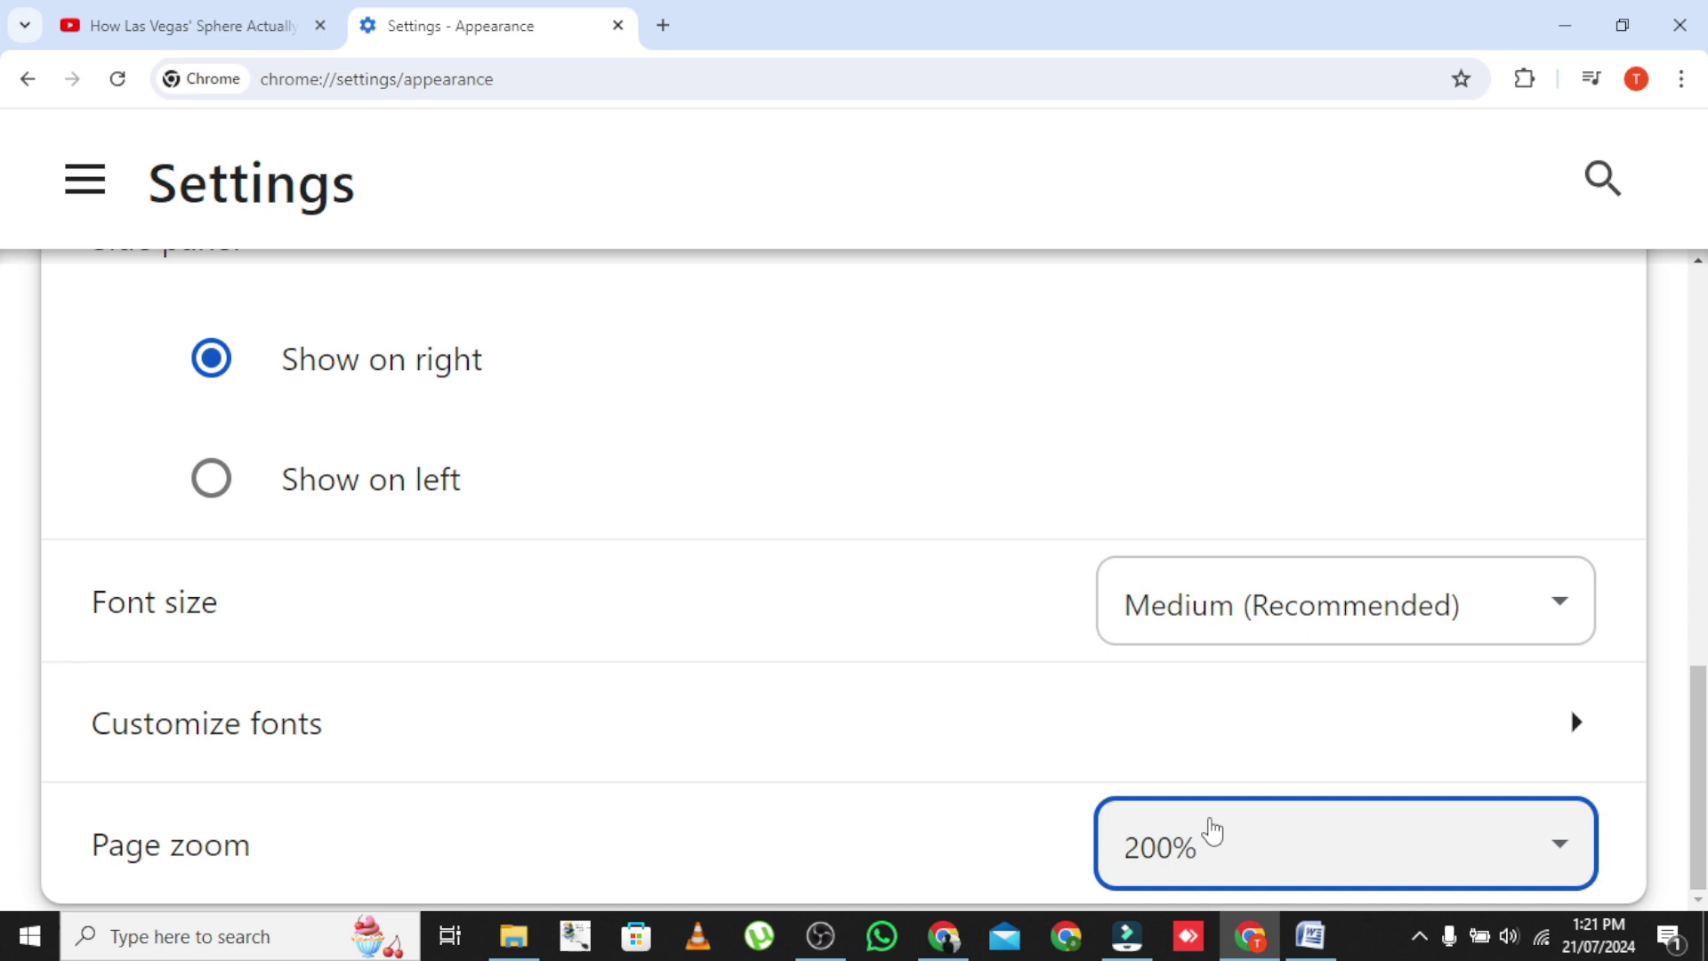
Switch to the Sphere video tab, zoom in, then reduce zoom to 110%
click(242, 19)
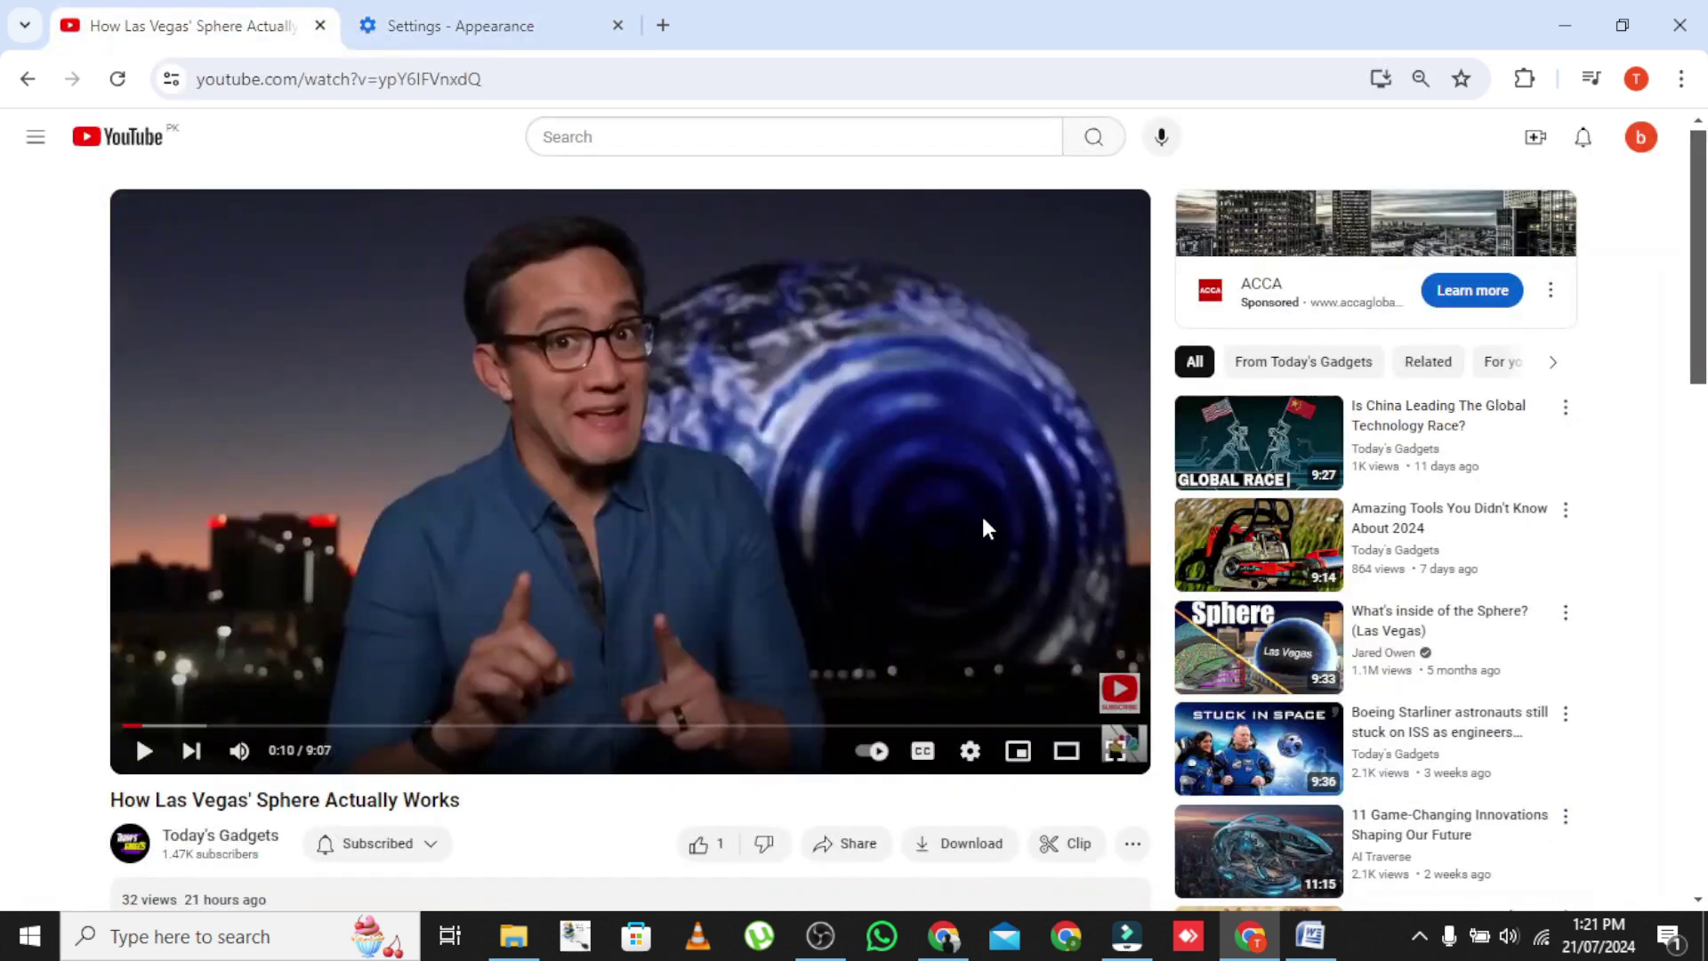
key(ctrl+plus)
key(ctrl+plus)
key(ctrl+plus)
key(ctrl+plus)
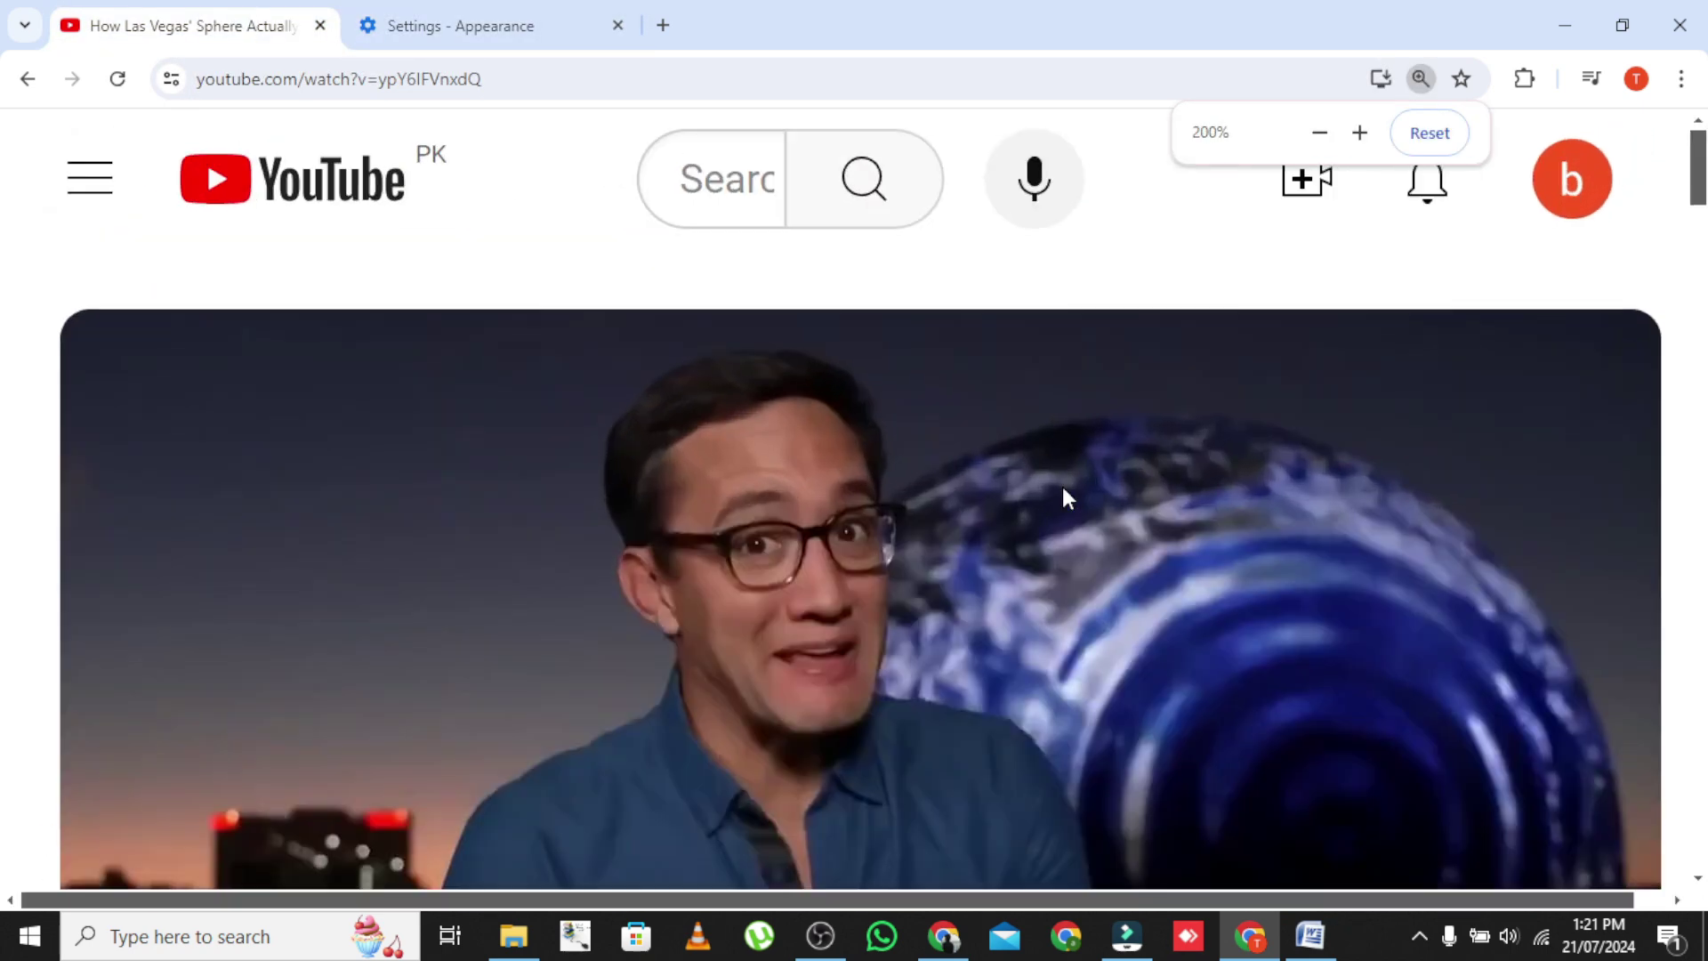
key(ctrl+plus)
key(ctrl+plus)
key(ctrl+plus)
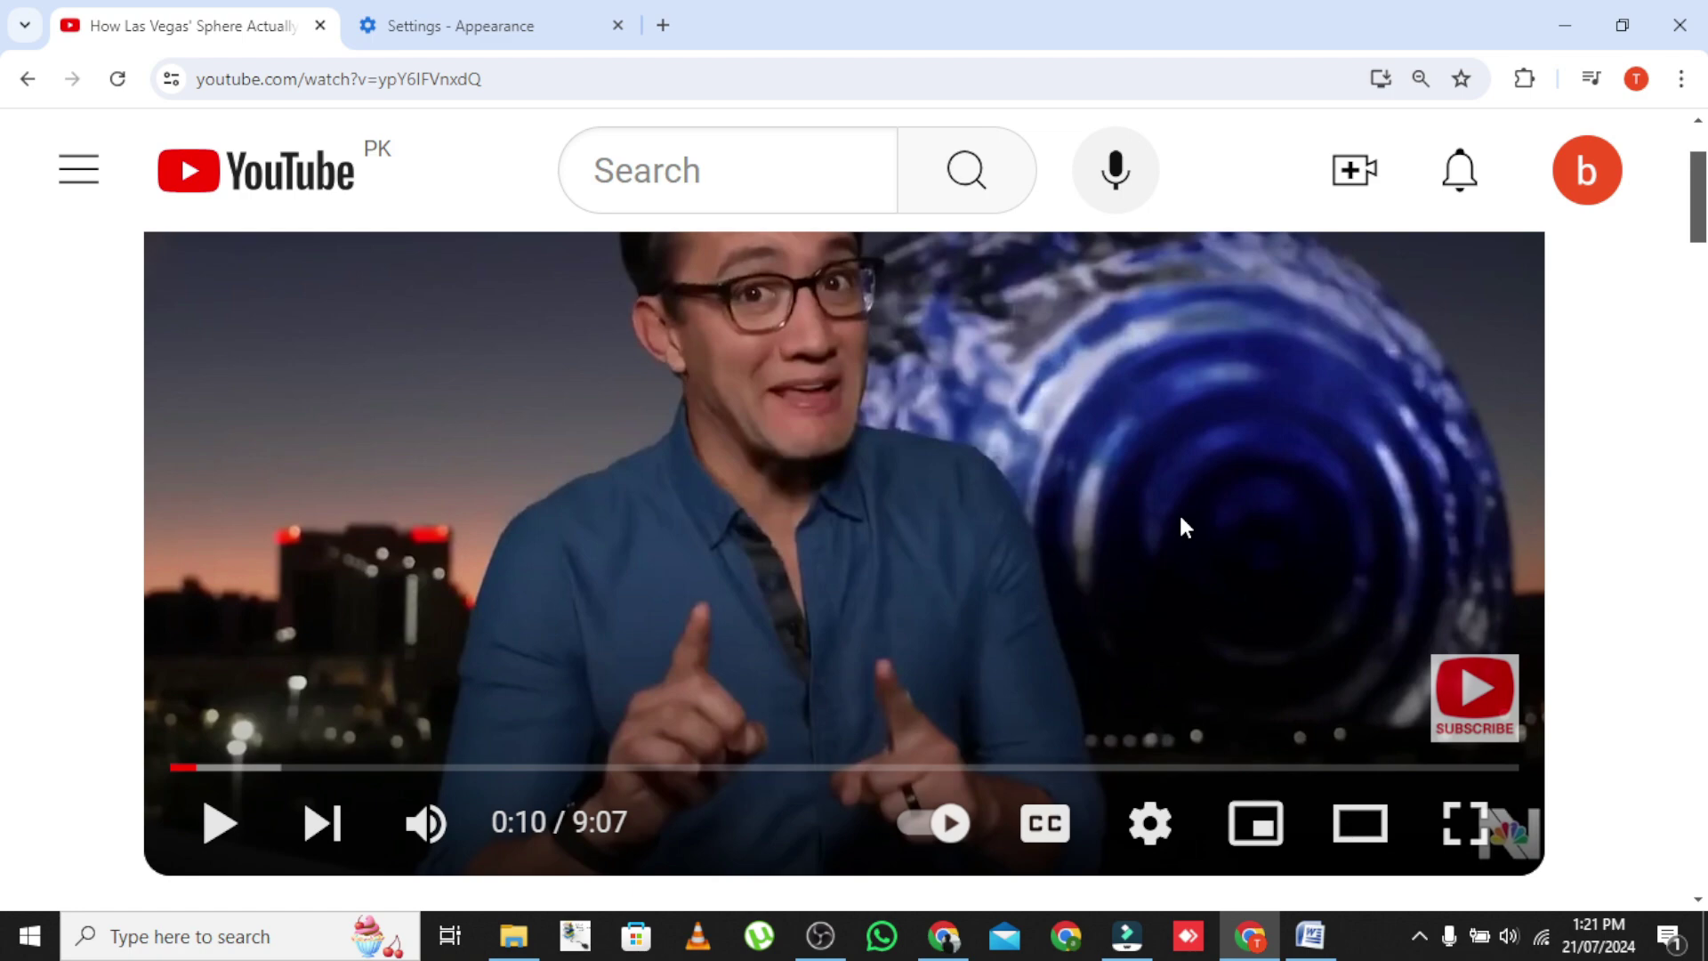
key(ctrl+minus)
key(ctrl+minus)
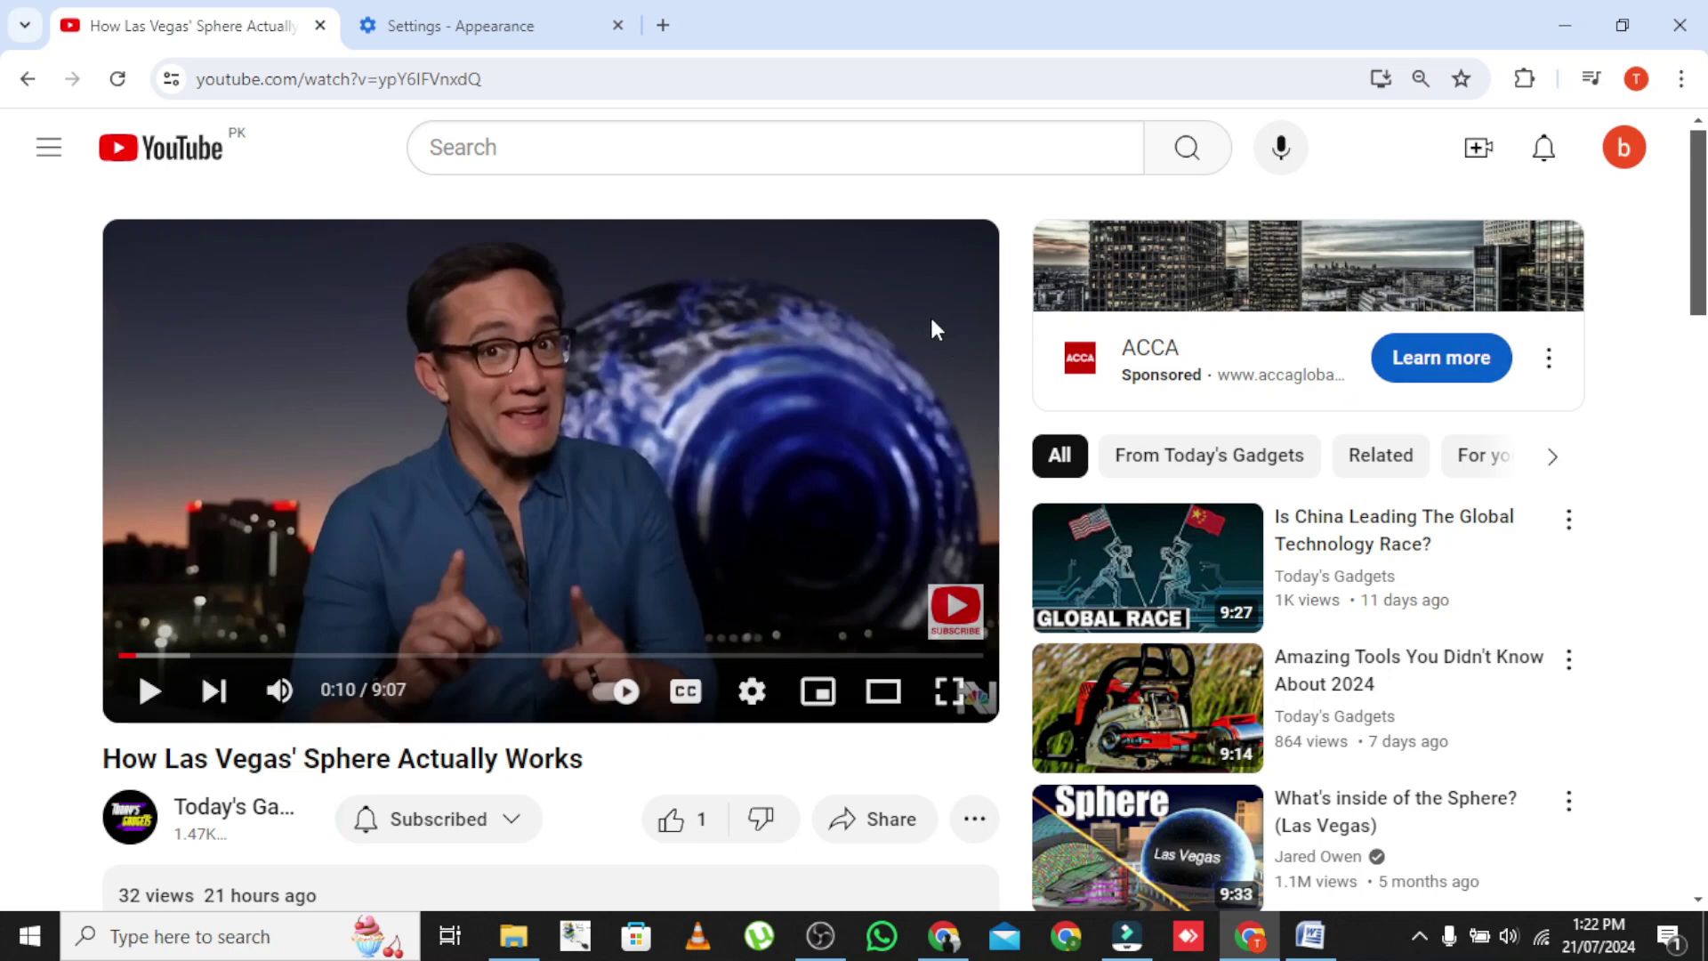
Switch to the Appearance settings tab and show the Page zoom options, still at 200%
click(562, 22)
click(1561, 845)
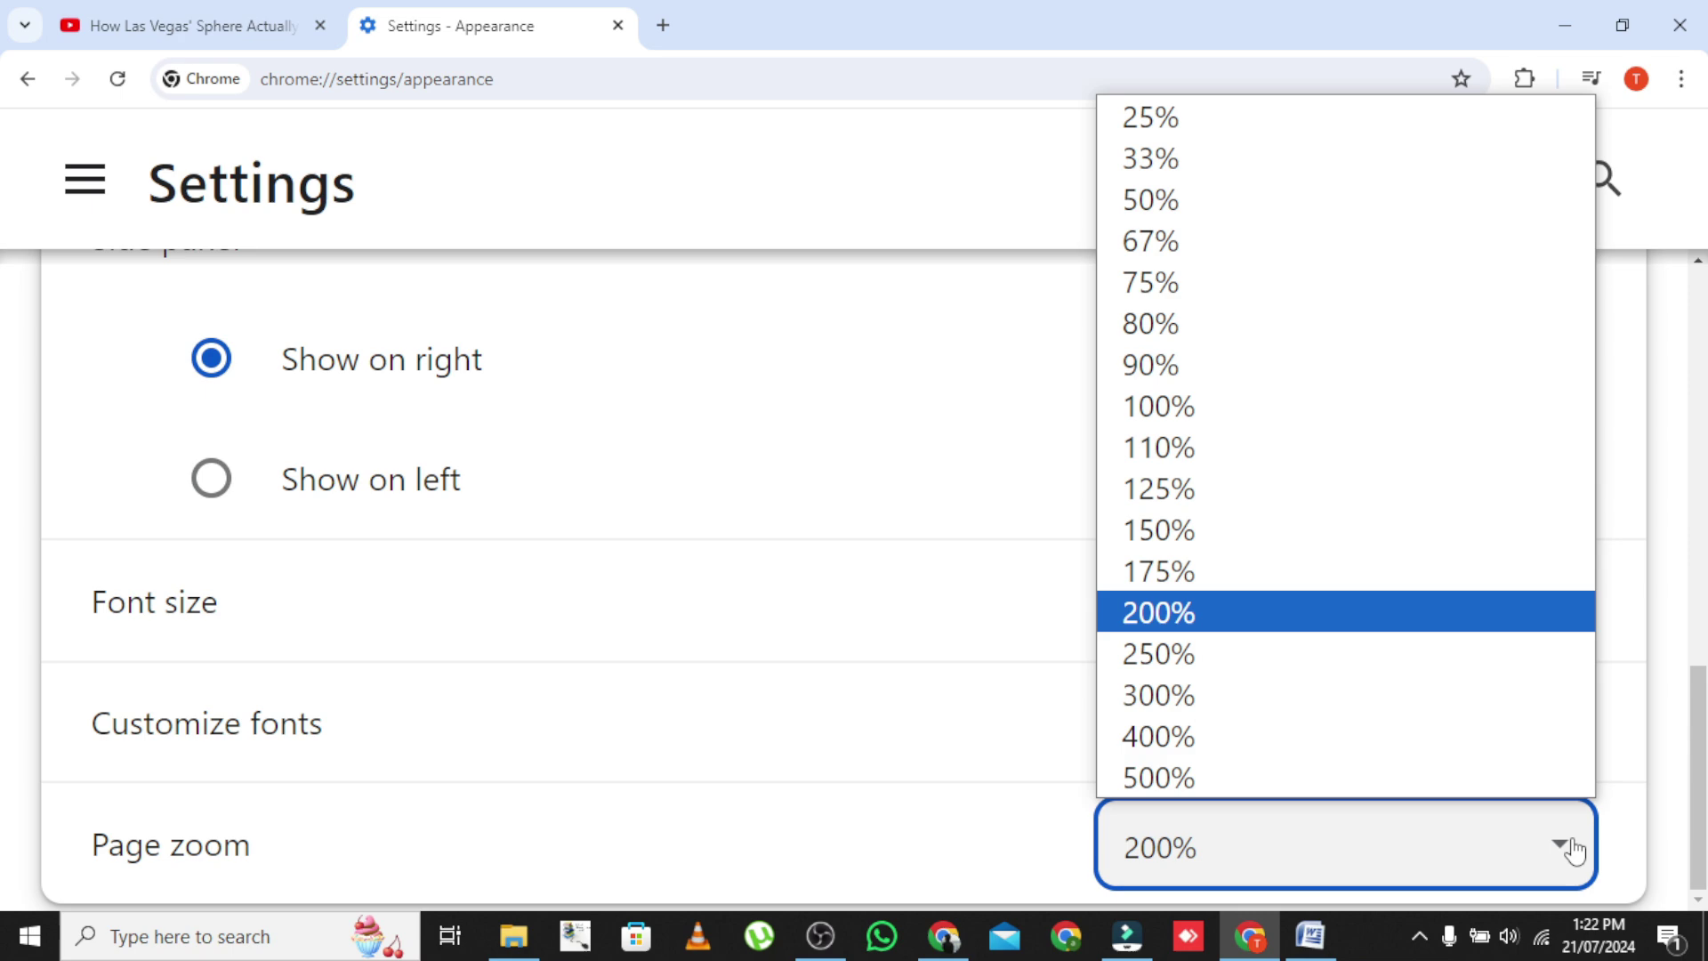